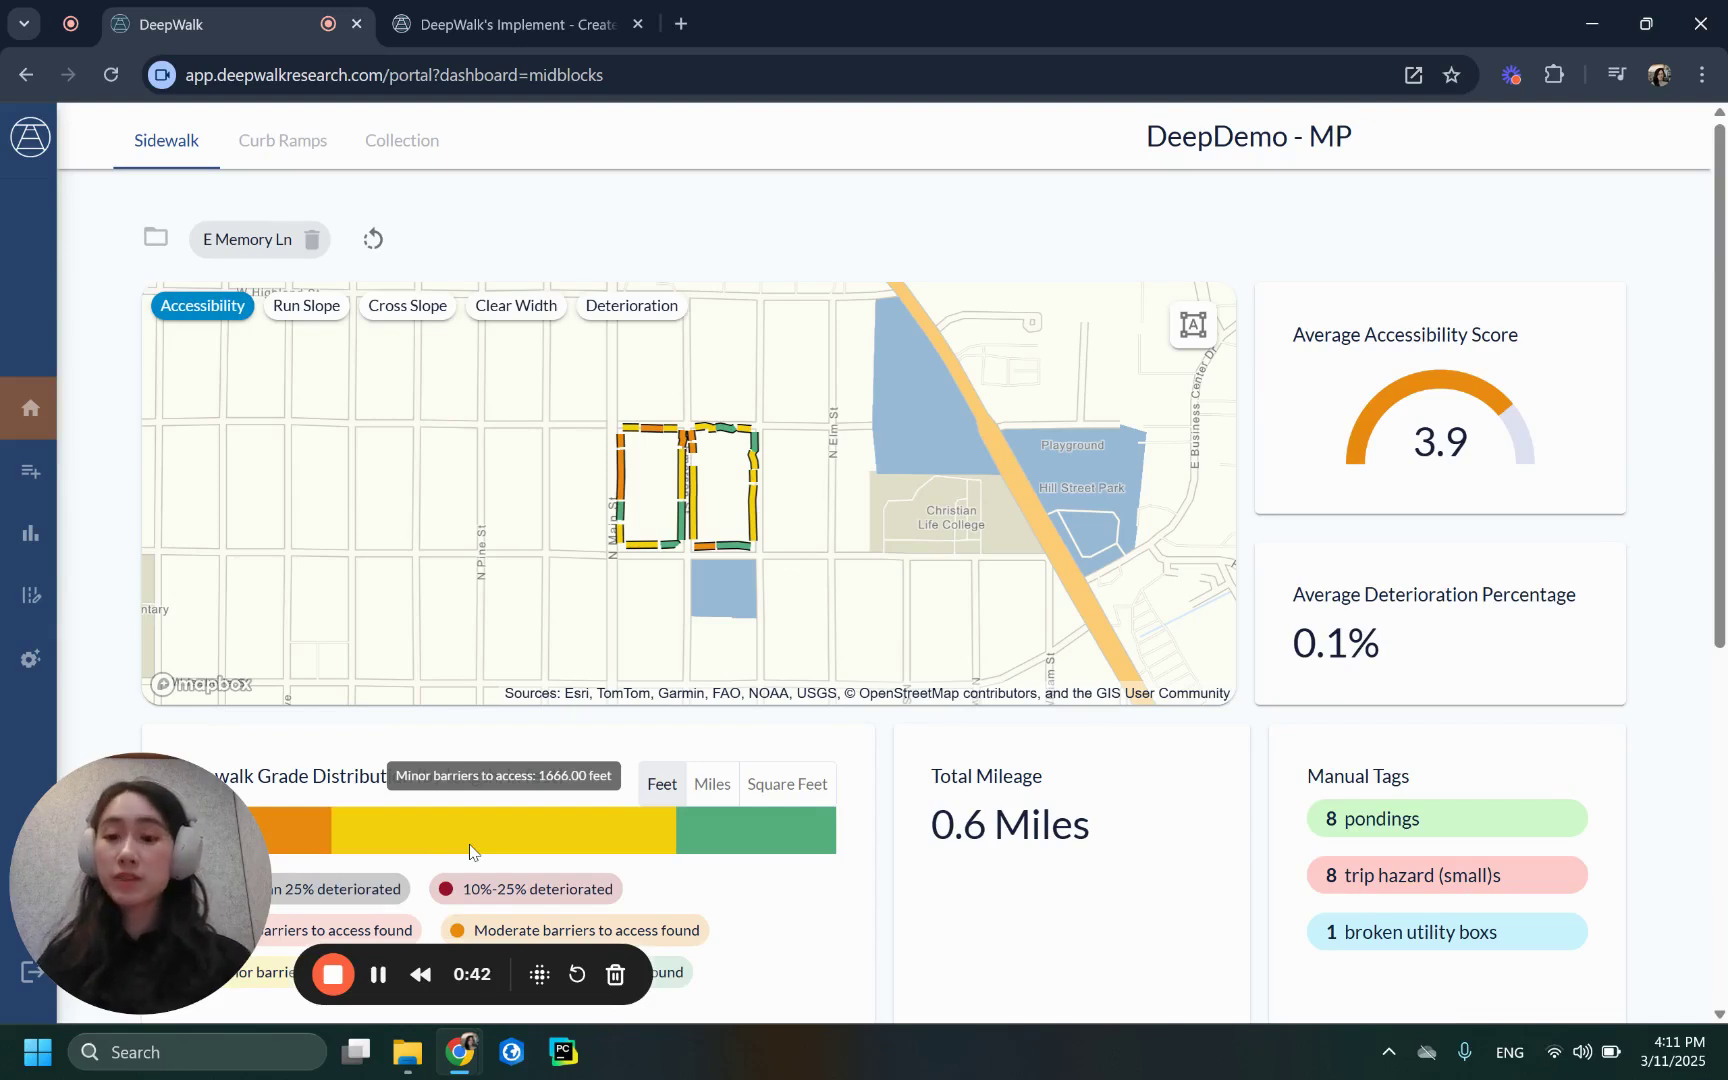
# Start creating a new Hazard Removal program in the Implement section.
pyautogui.moveTo(134, 488)
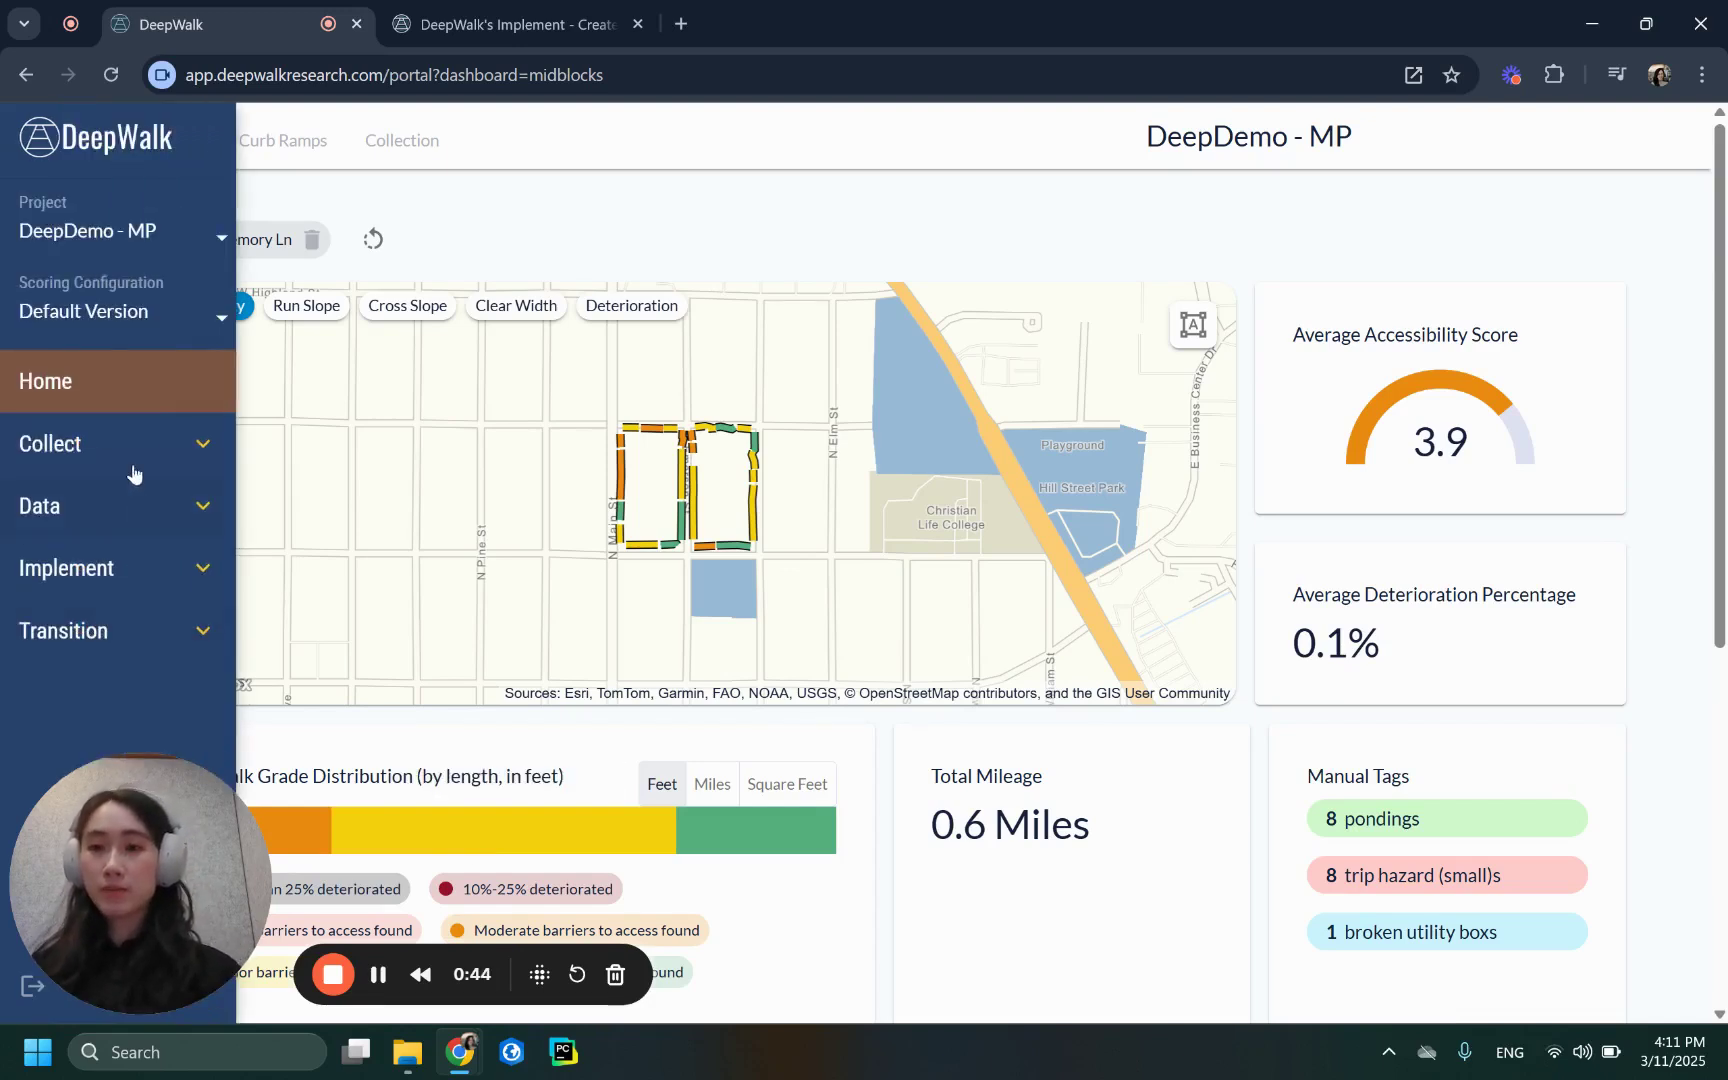
pyautogui.click(71, 570)
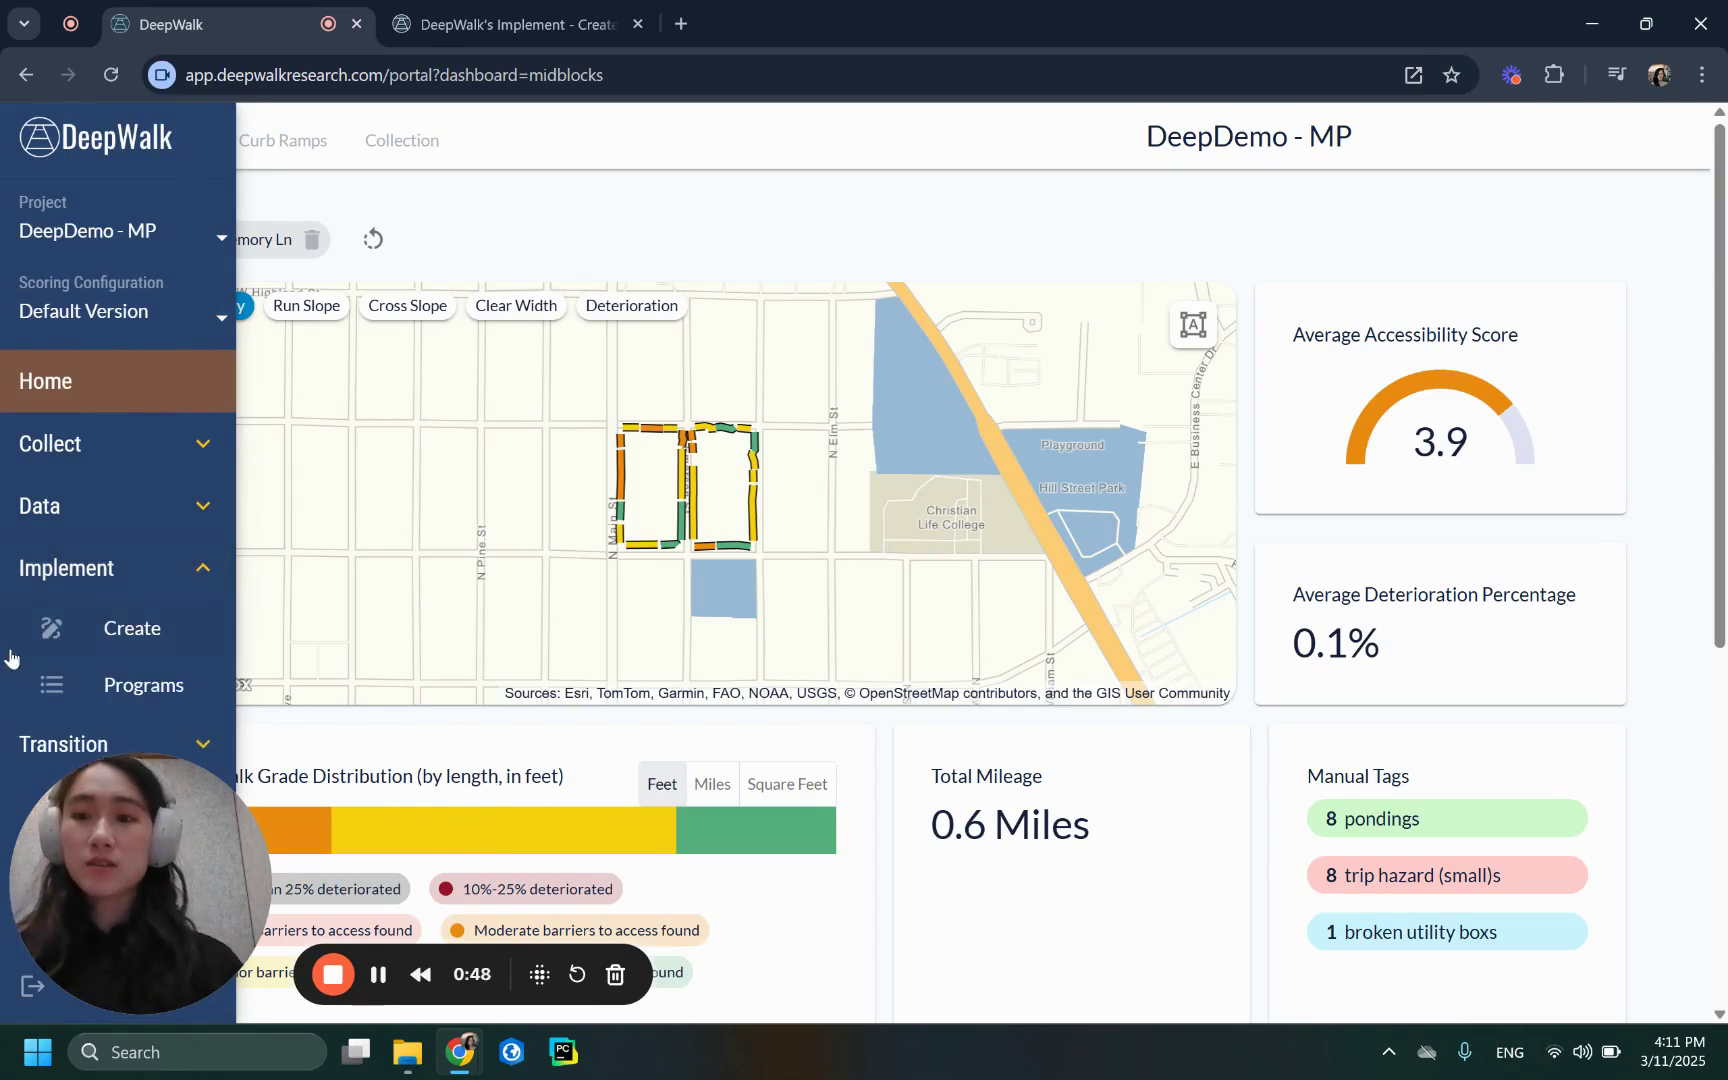
pyautogui.click(156, 630)
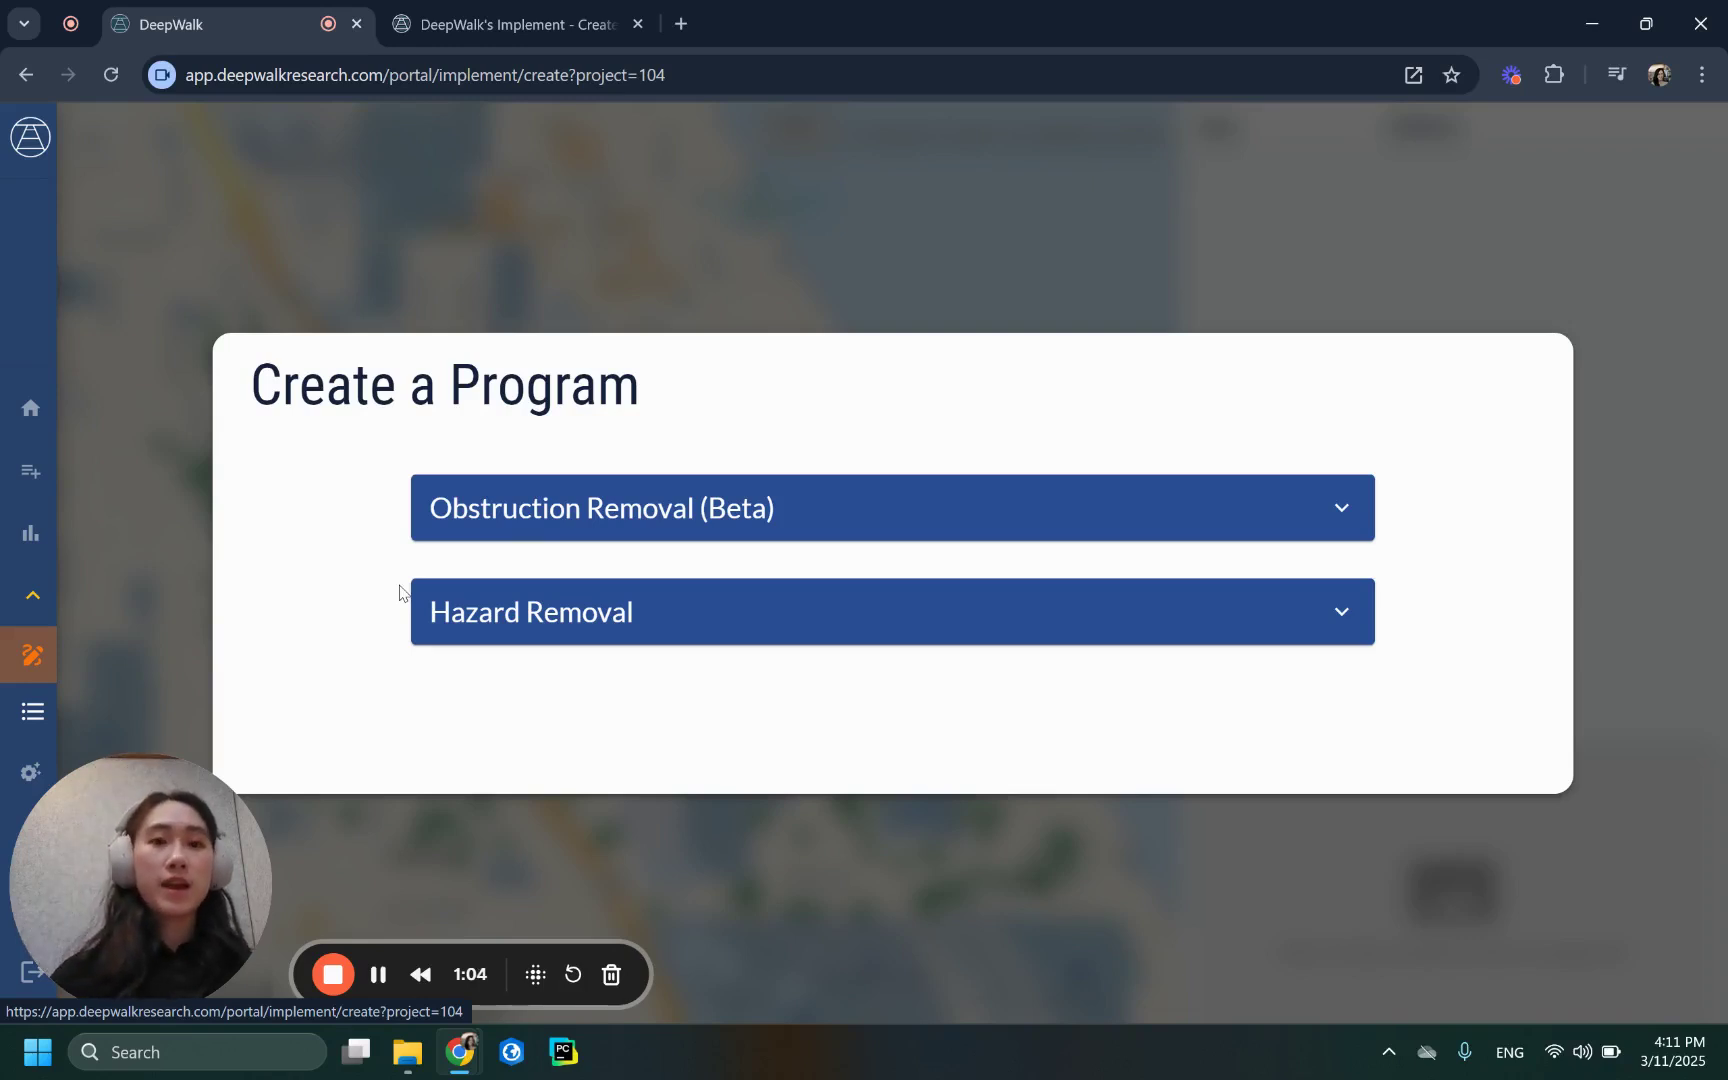
pyautogui.click(587, 627)
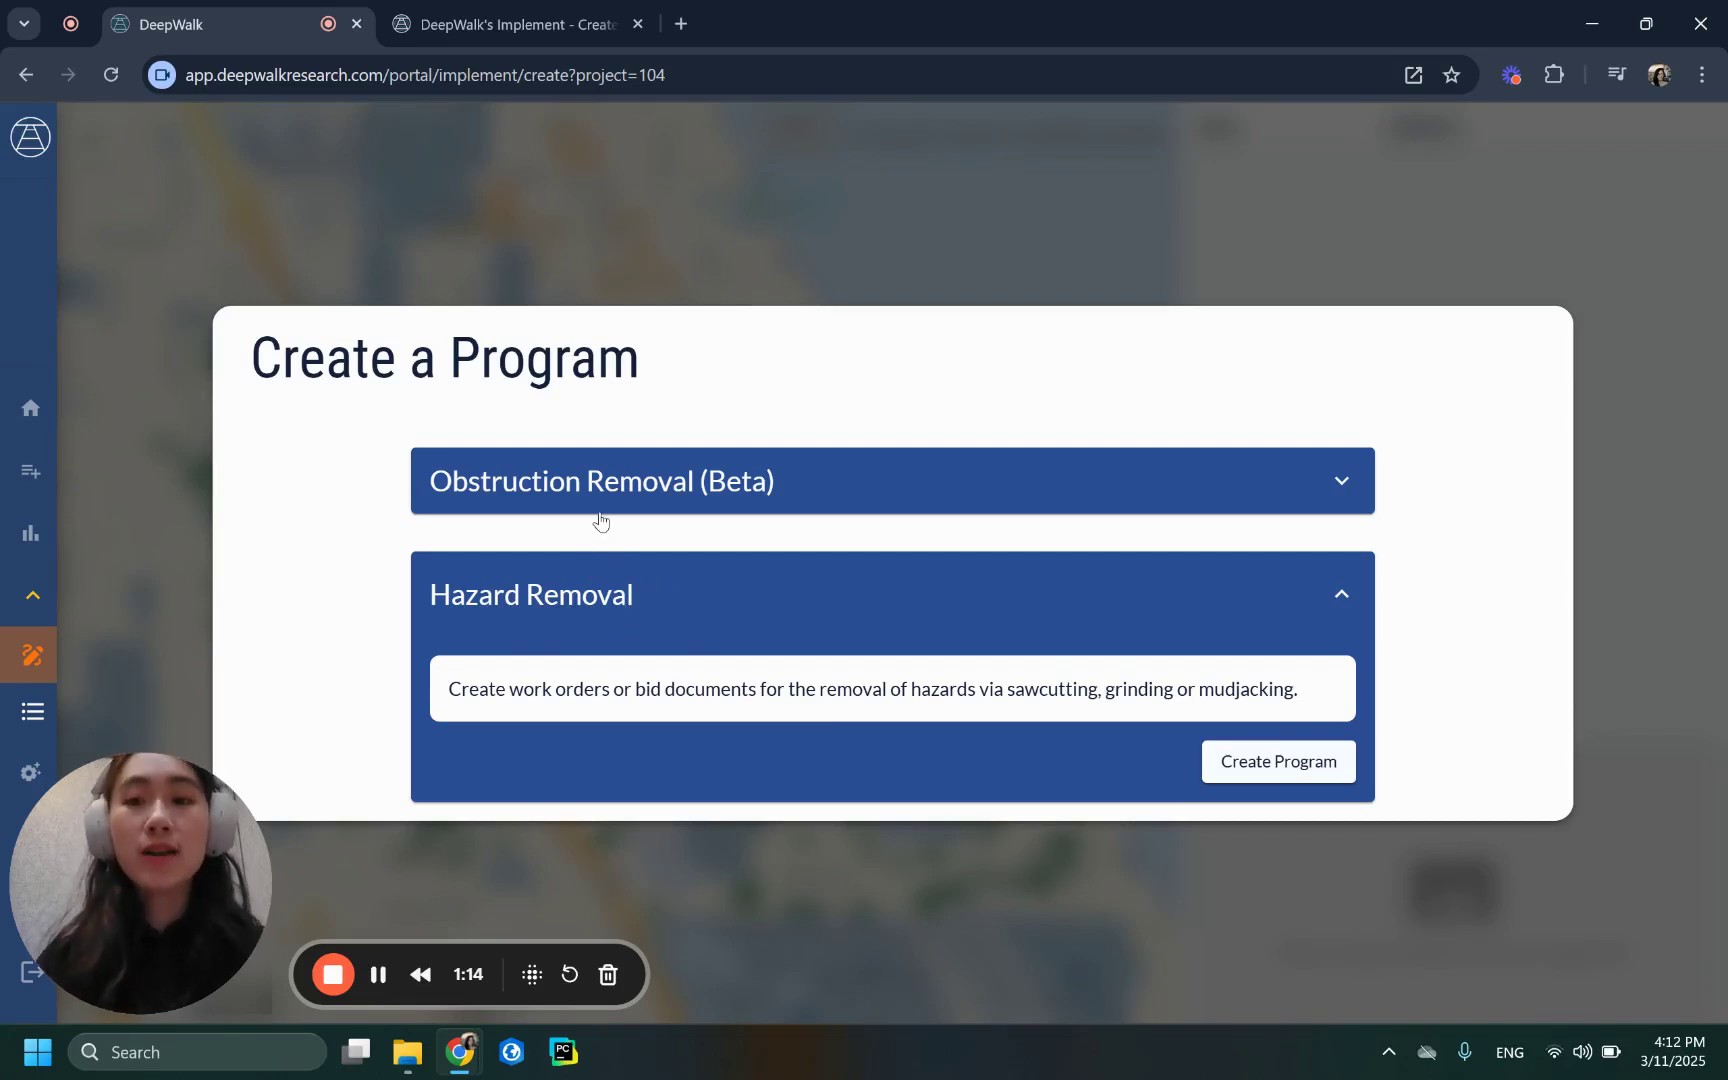
pyautogui.click(541, 490)
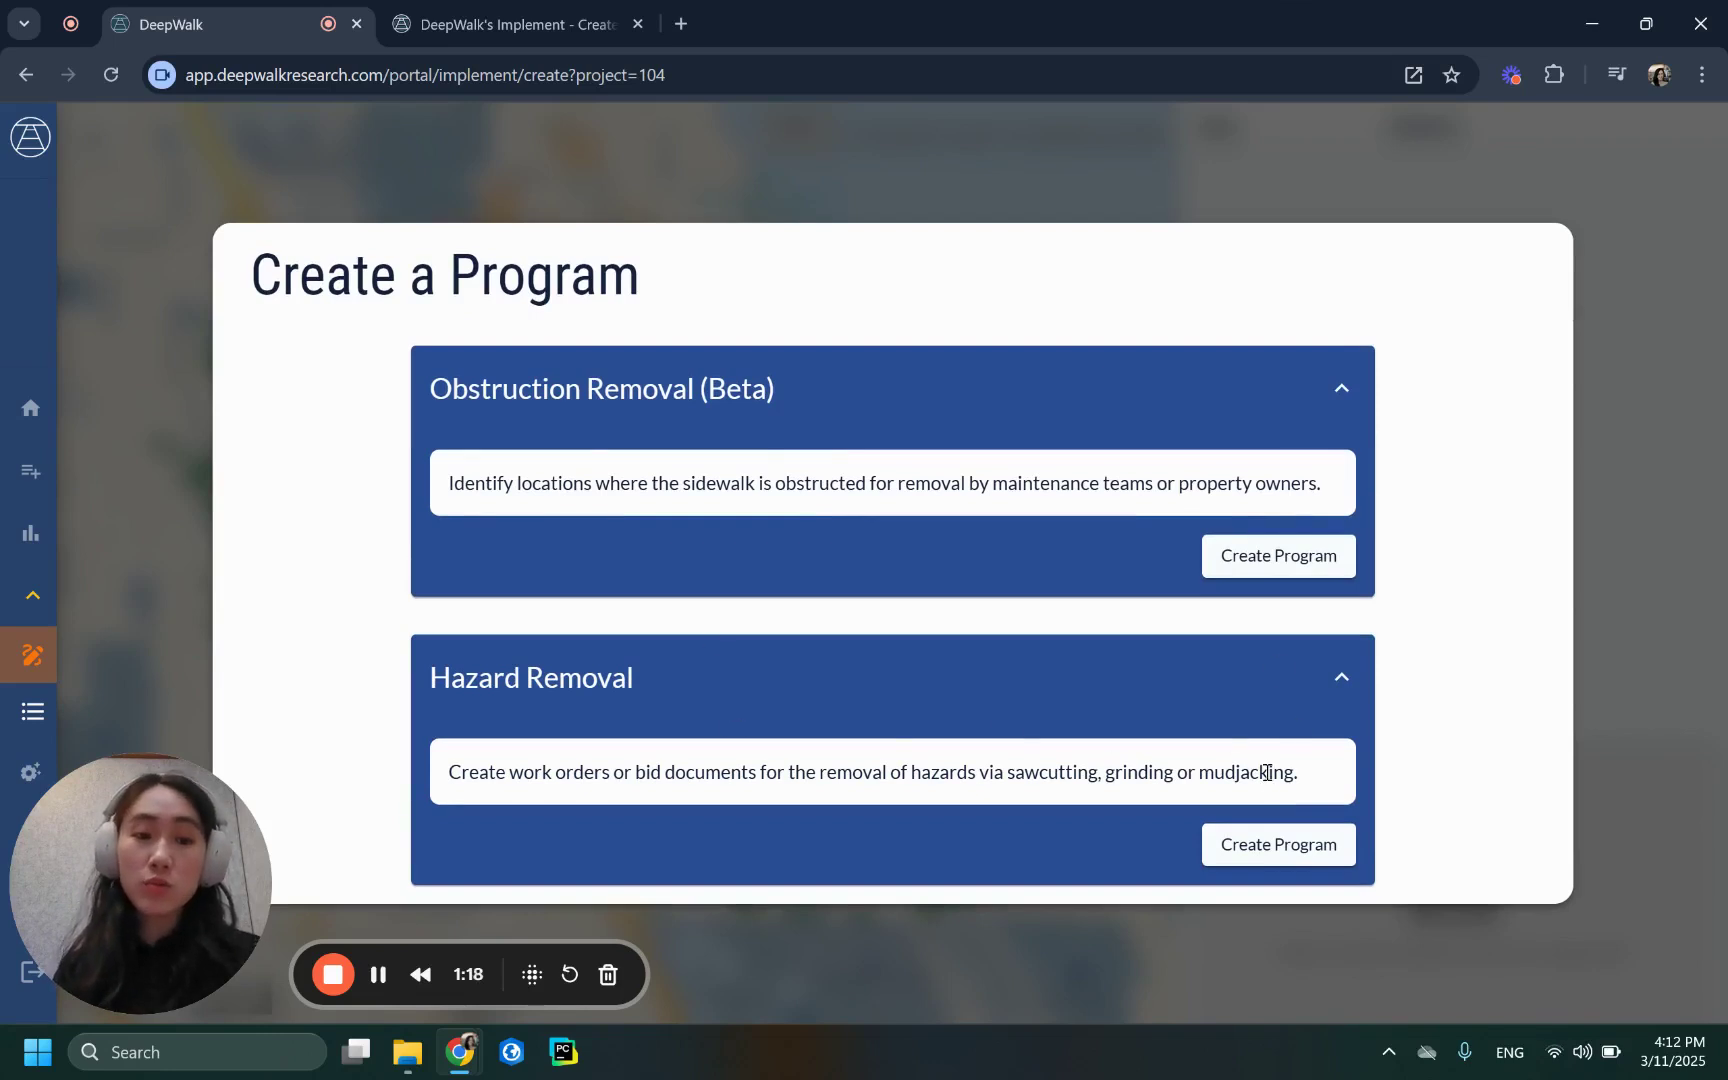
pyautogui.click(1243, 852)
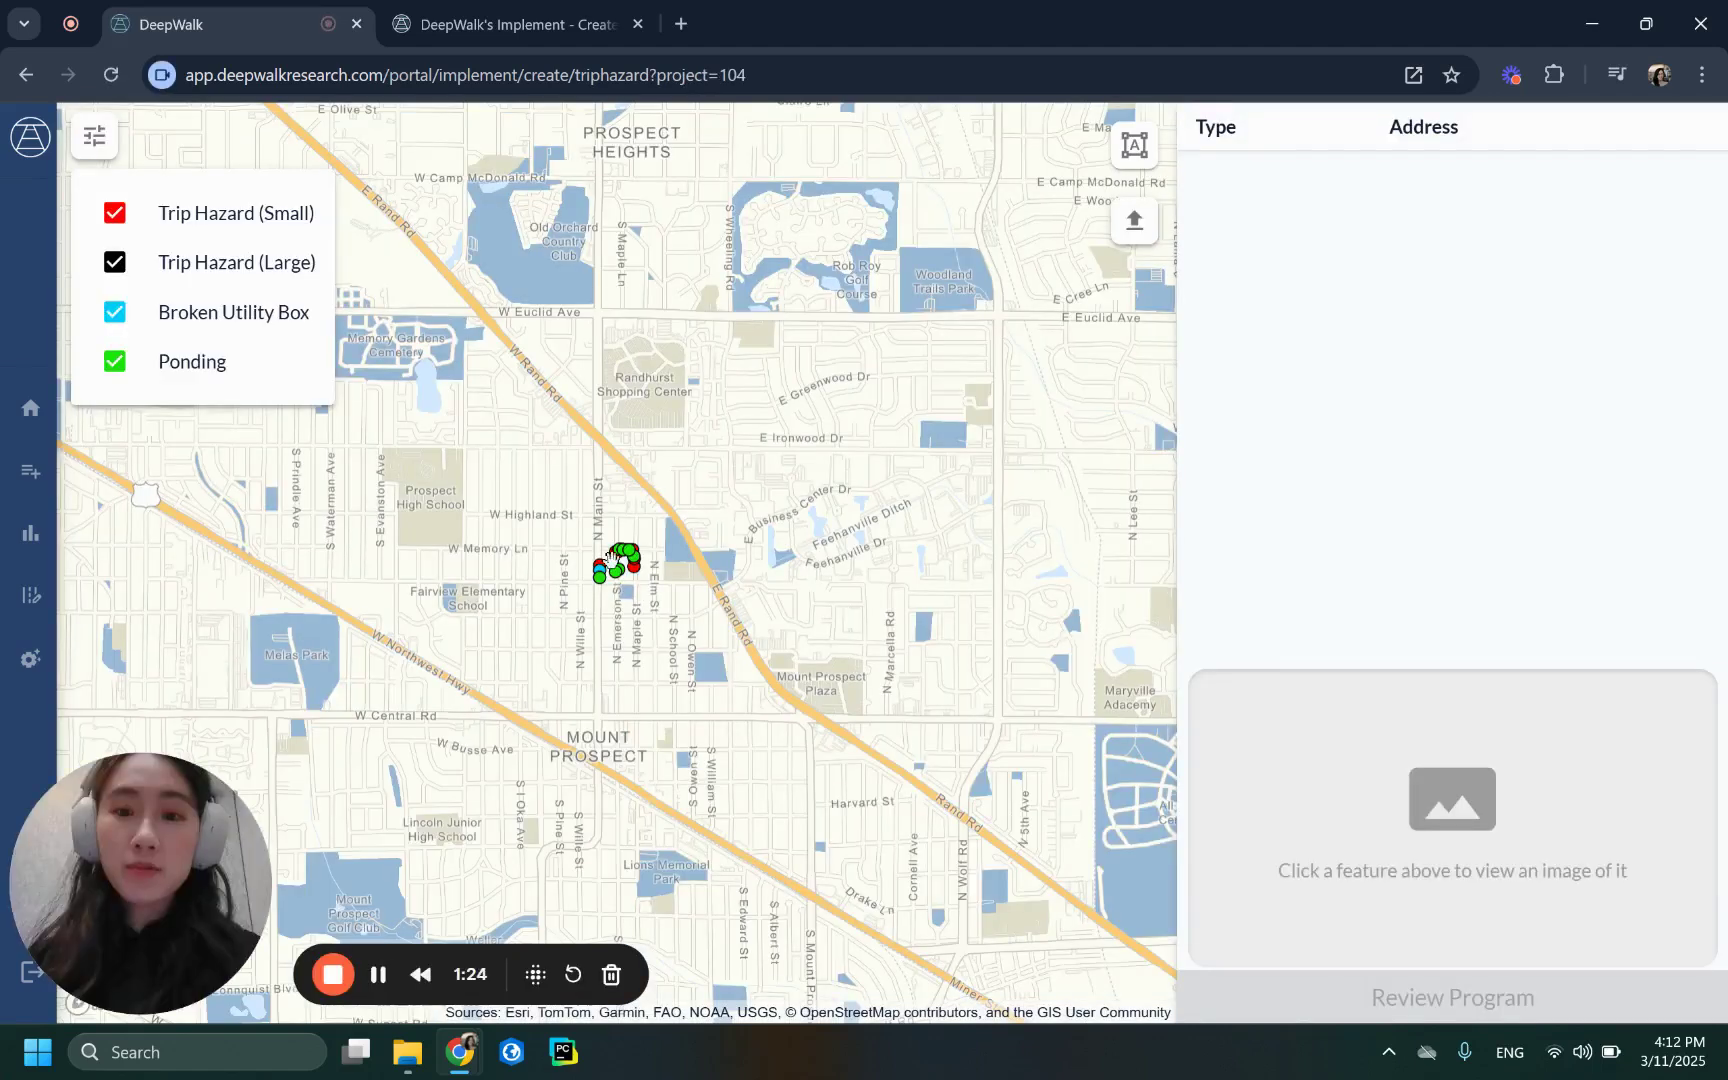
# Select the hazard features along E Memory Ln by drawing a five-point polygon around them on the map.
pyautogui.scroll(5, 641, 540)
pyautogui.scroll(2, 641, 540)
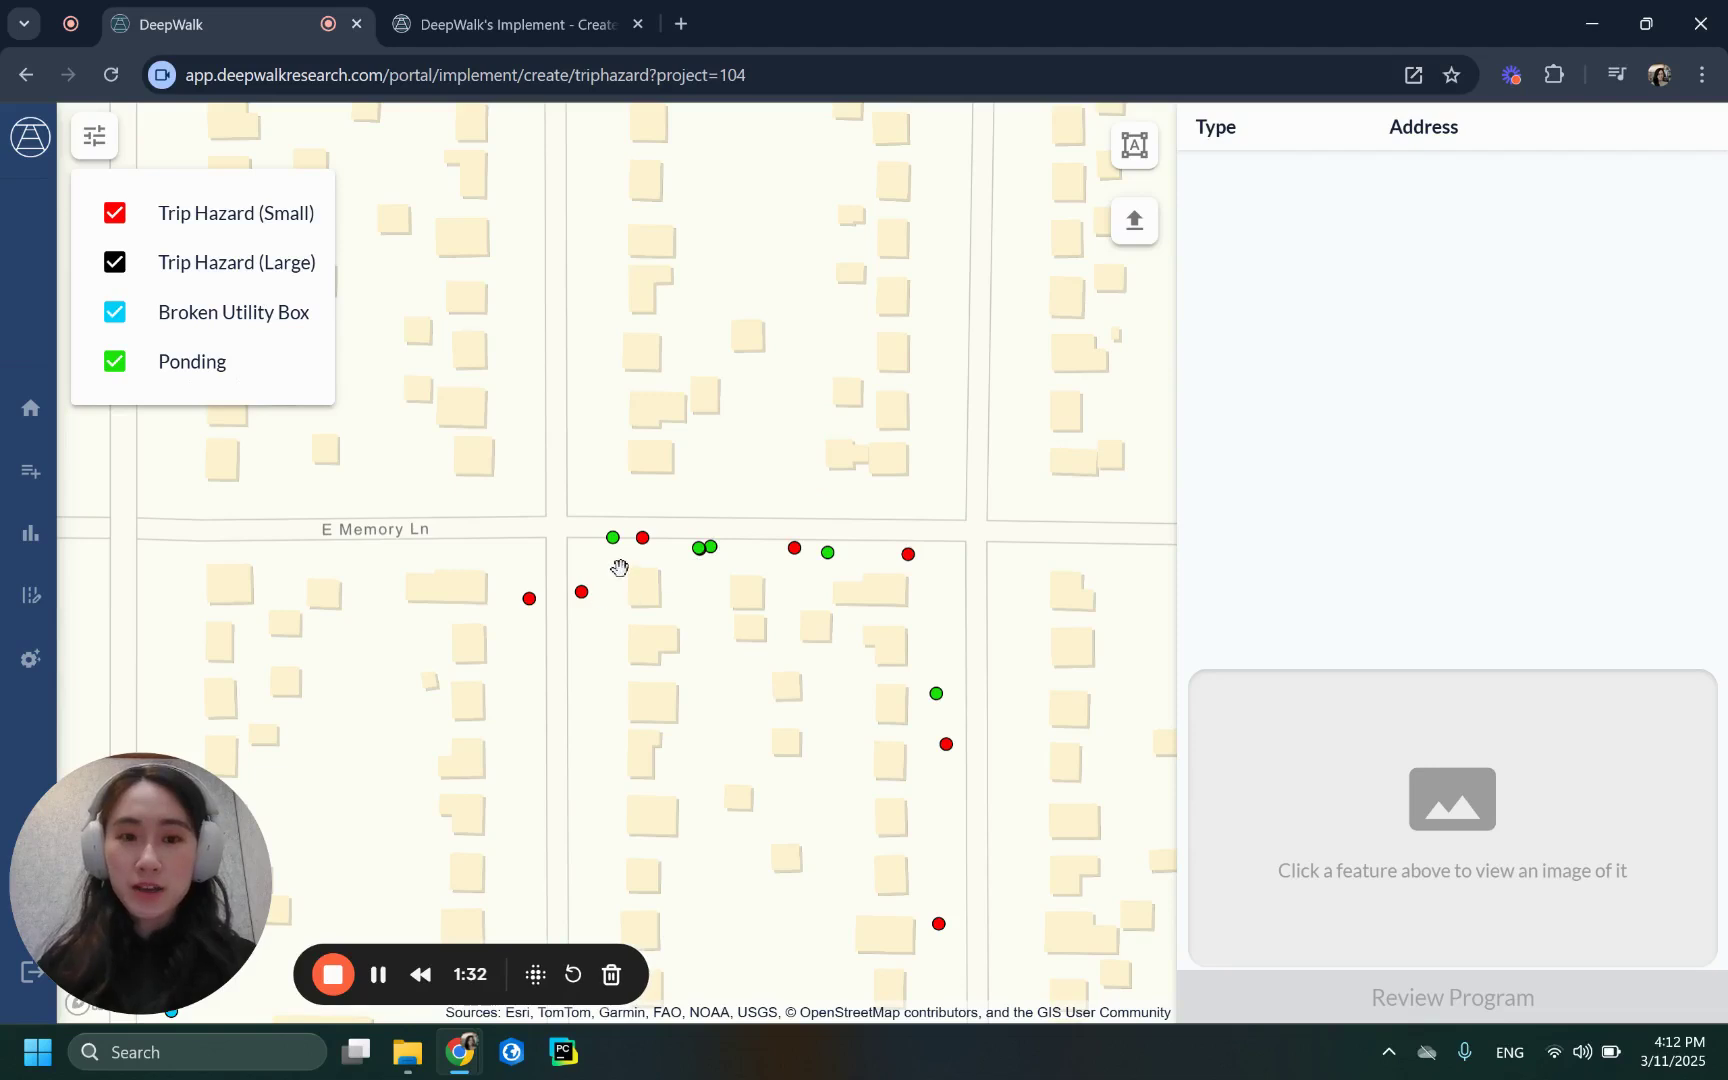
pyautogui.click(1134, 145)
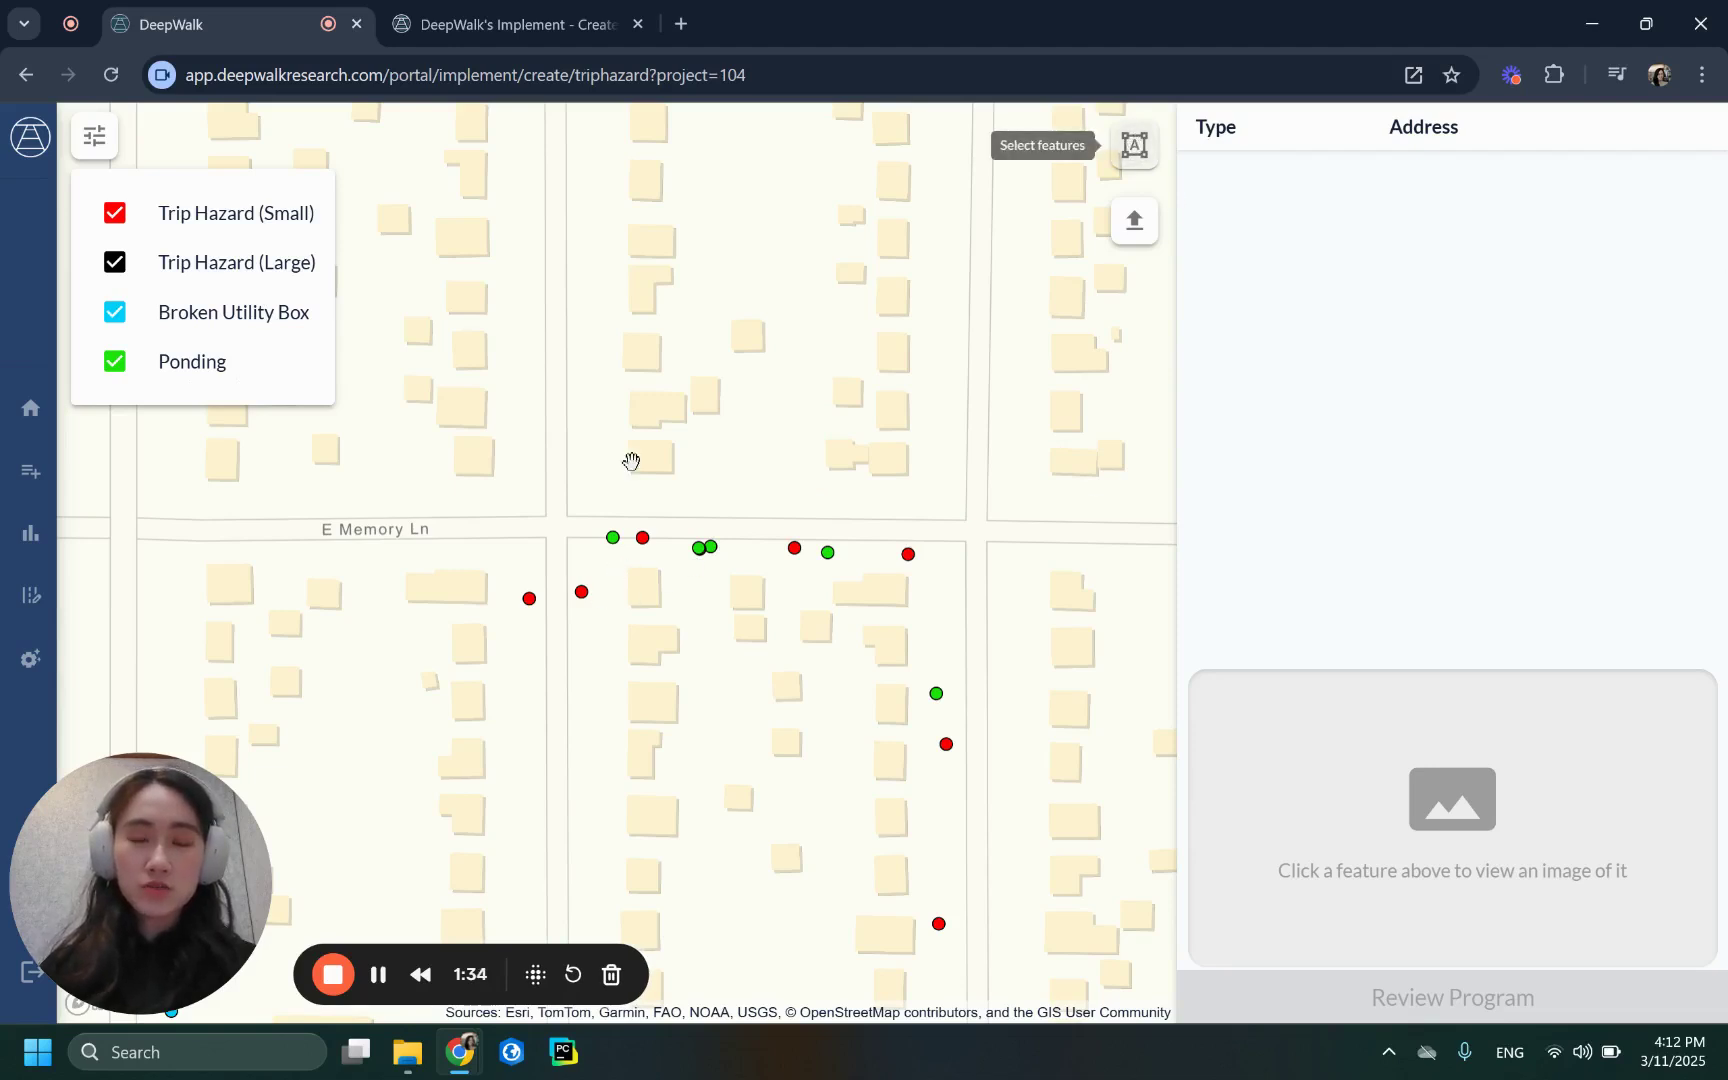
pyautogui.click(422, 597)
pyautogui.click(592, 562)
pyautogui.click(992, 578)
pyautogui.click(967, 479)
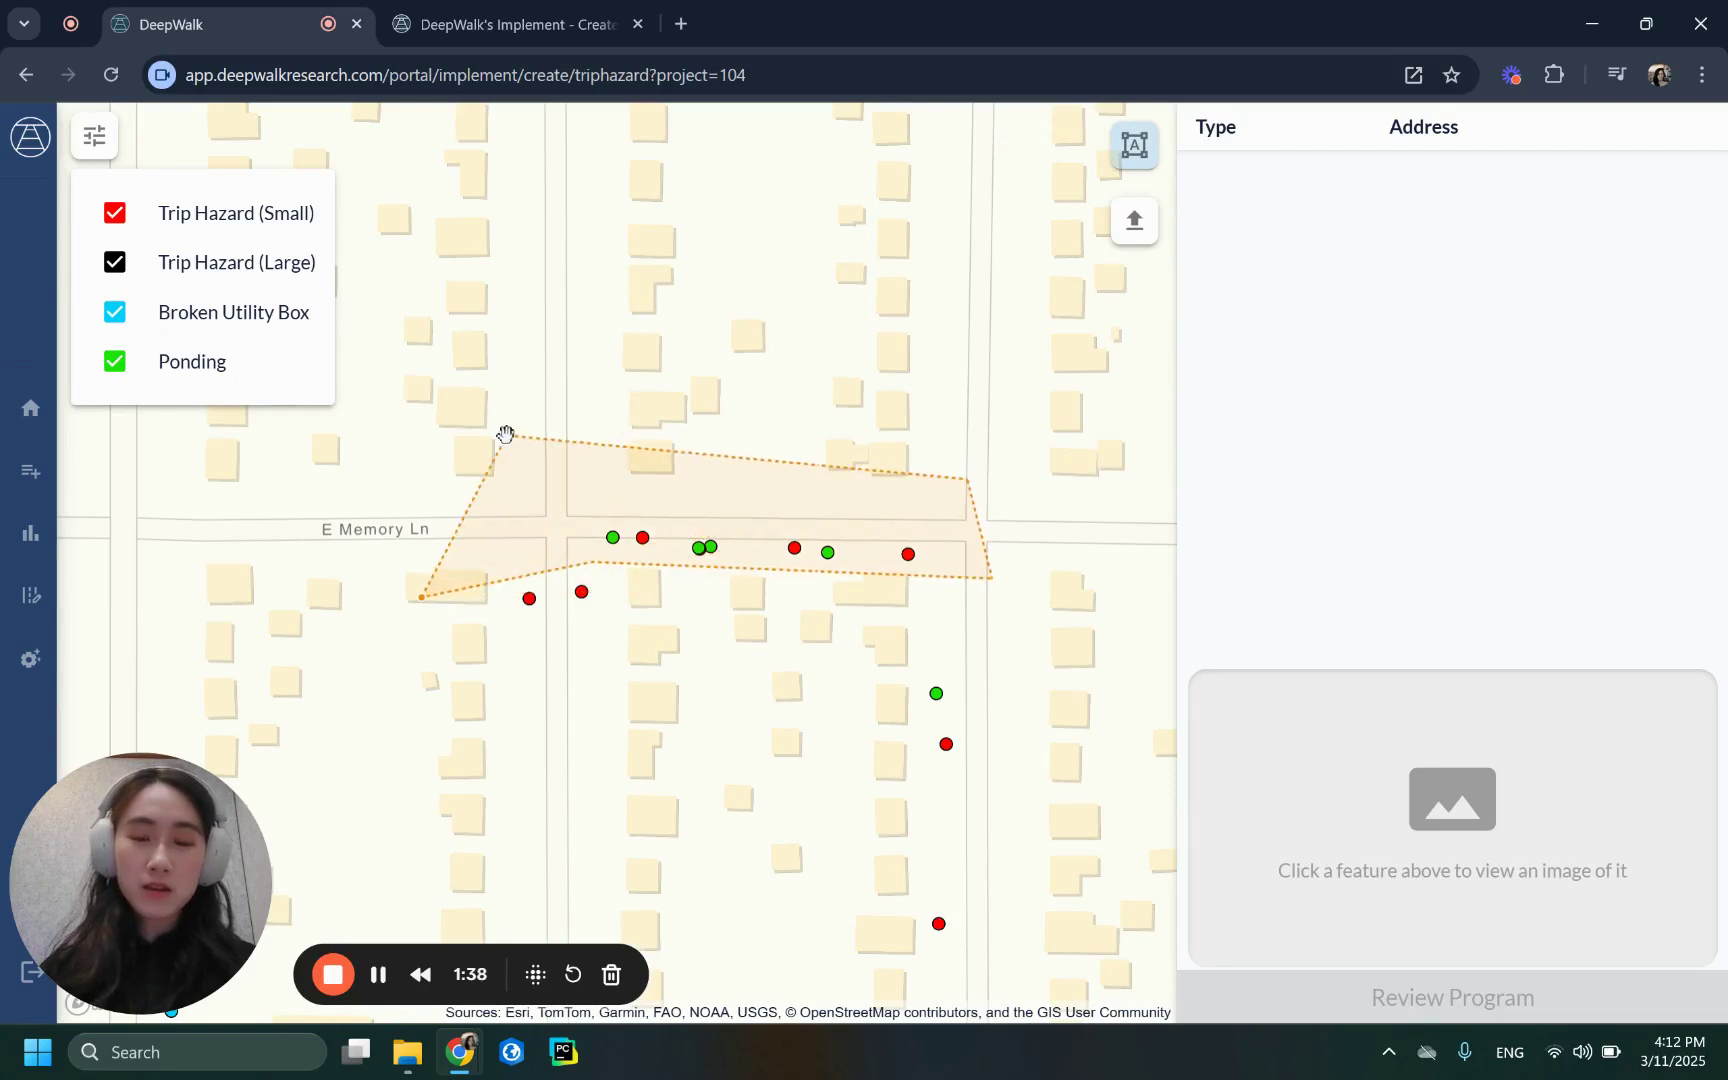
pyautogui.doubleClick(507, 435)
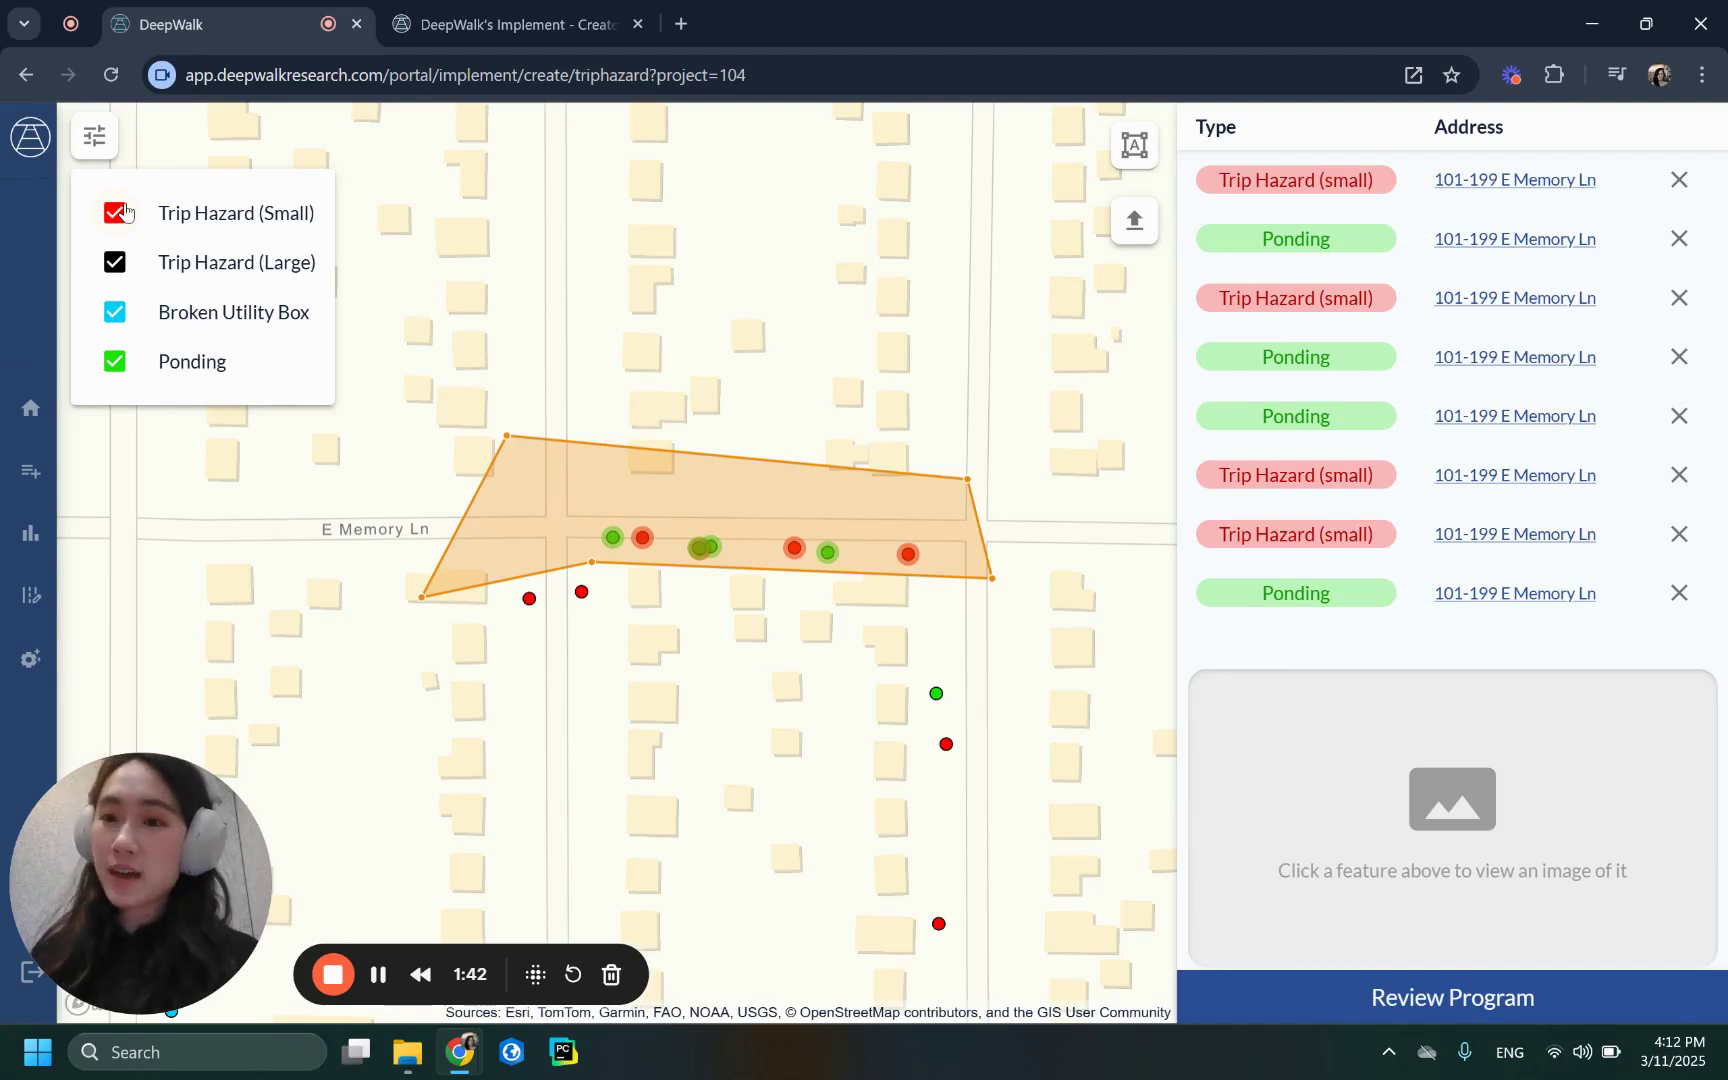
# Filter out Trip Hazard (Large), Broken Utility Box and Ponding so only Trip Hazard (Small) features are included.
pyautogui.click(116, 264)
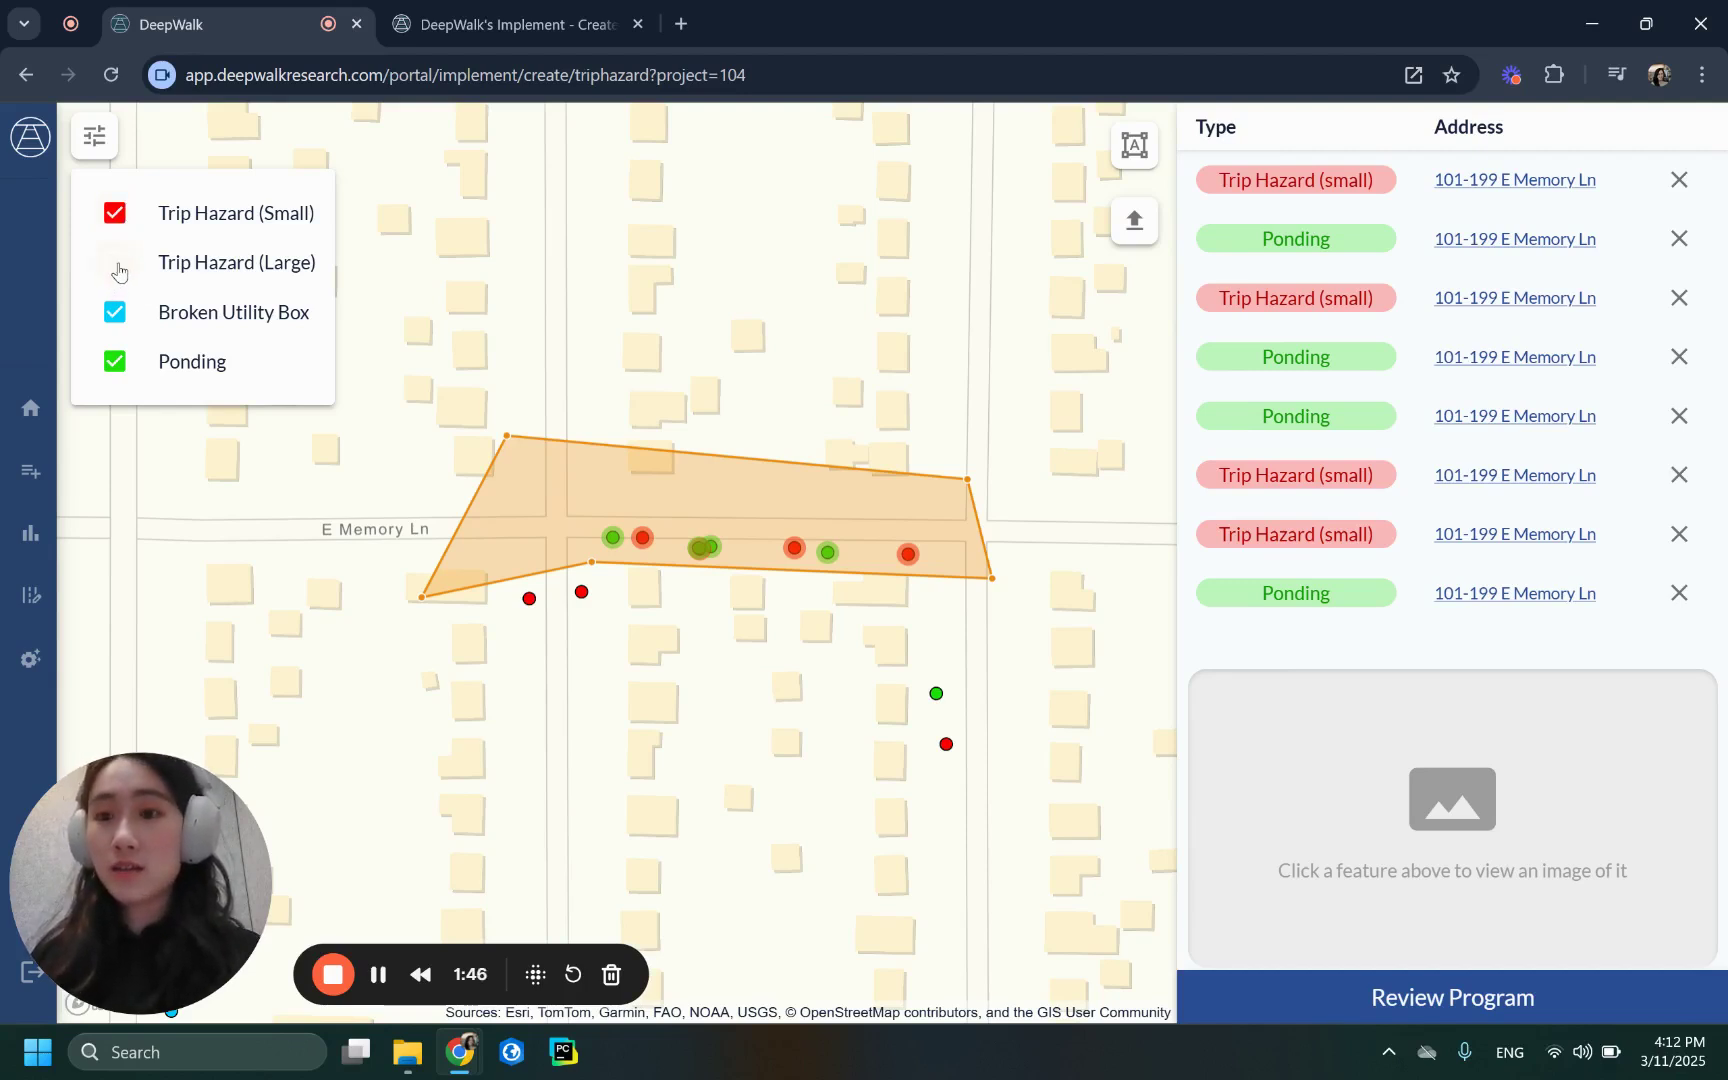
pyautogui.click(115, 312)
pyautogui.click(115, 362)
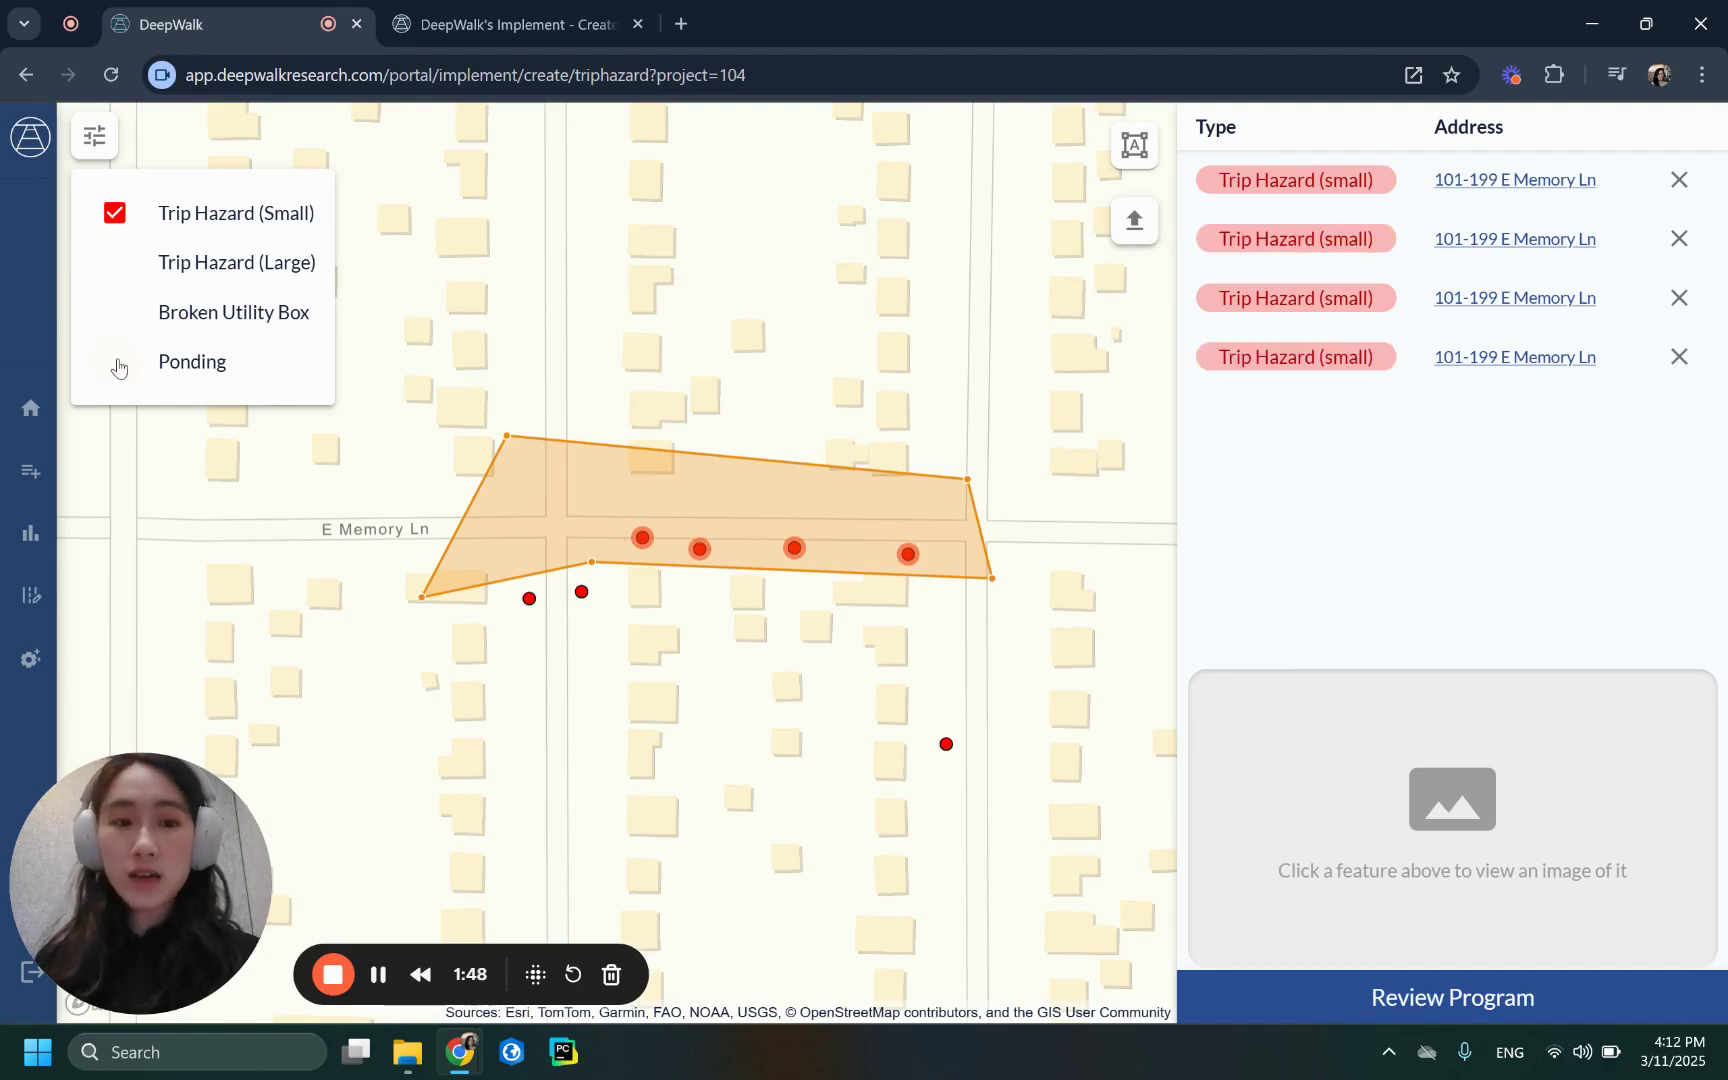
# View the sidewalk photo of each small trip hazard in the selected features list.
pyautogui.click(1617, 188)
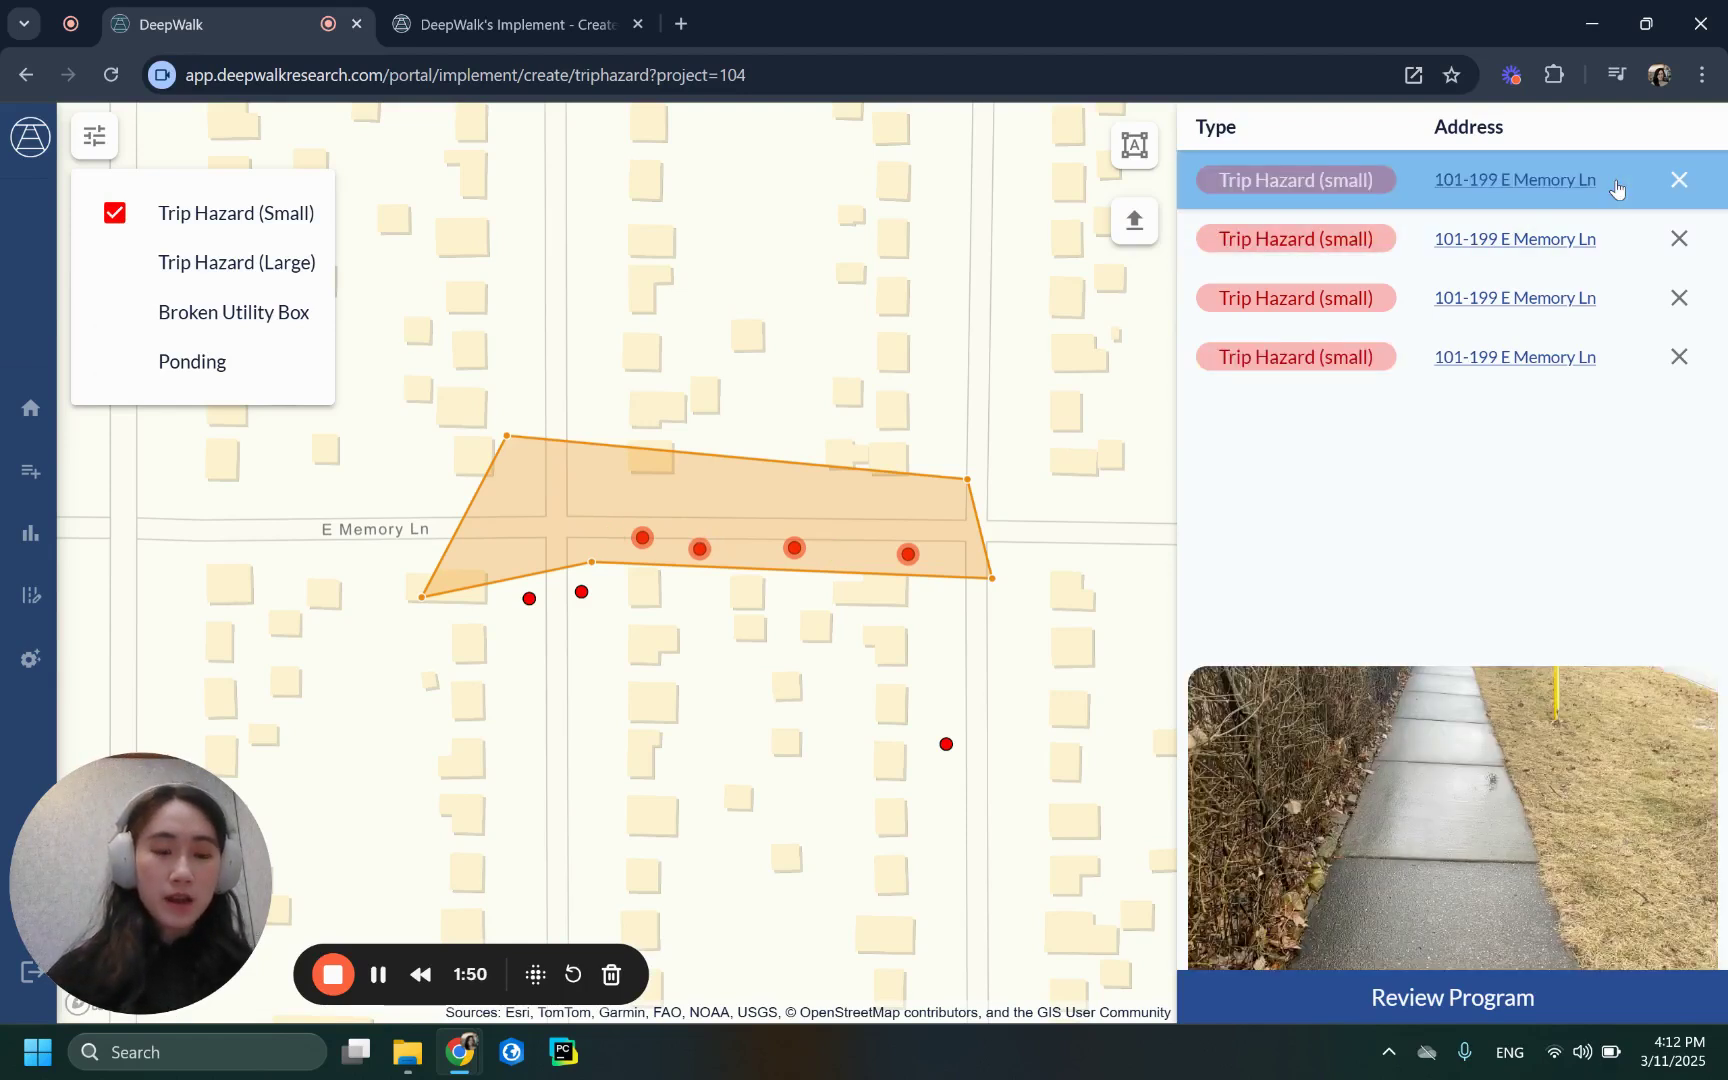
pyautogui.click(1614, 238)
pyautogui.rightClick(1612, 242)
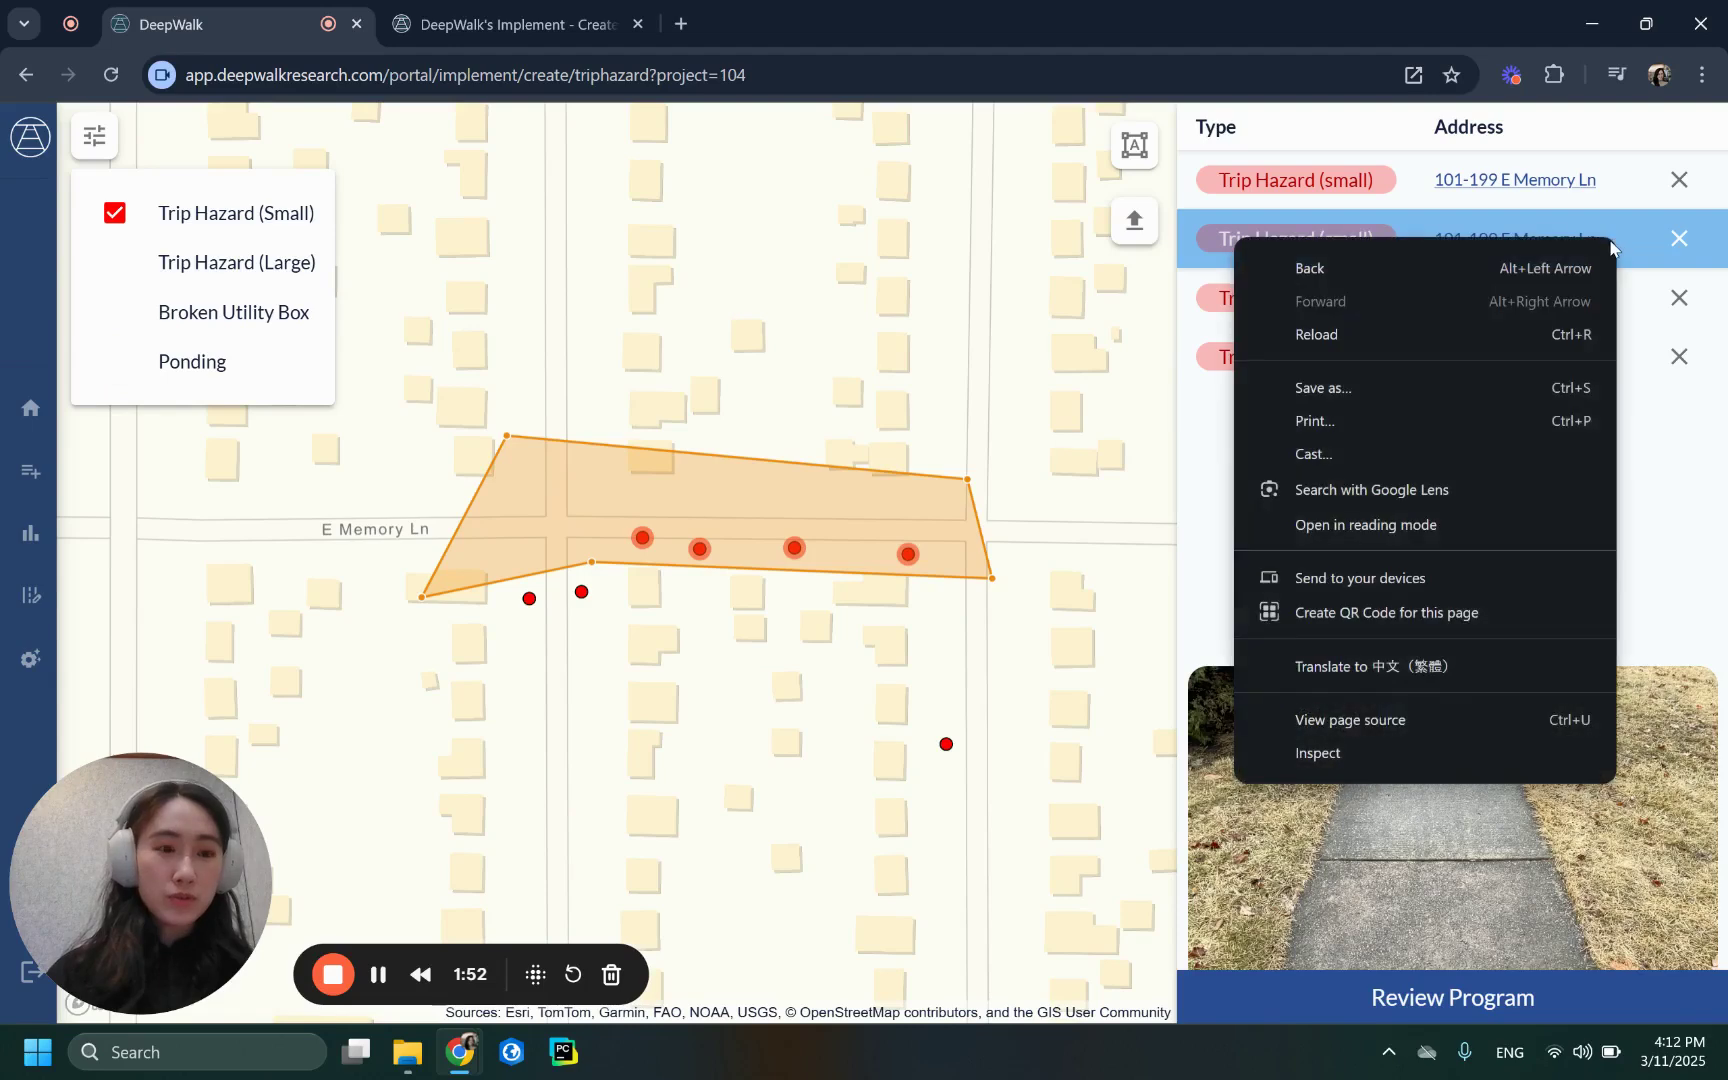
pyautogui.click(1620, 255)
pyautogui.click(1631, 297)
pyautogui.click(1631, 359)
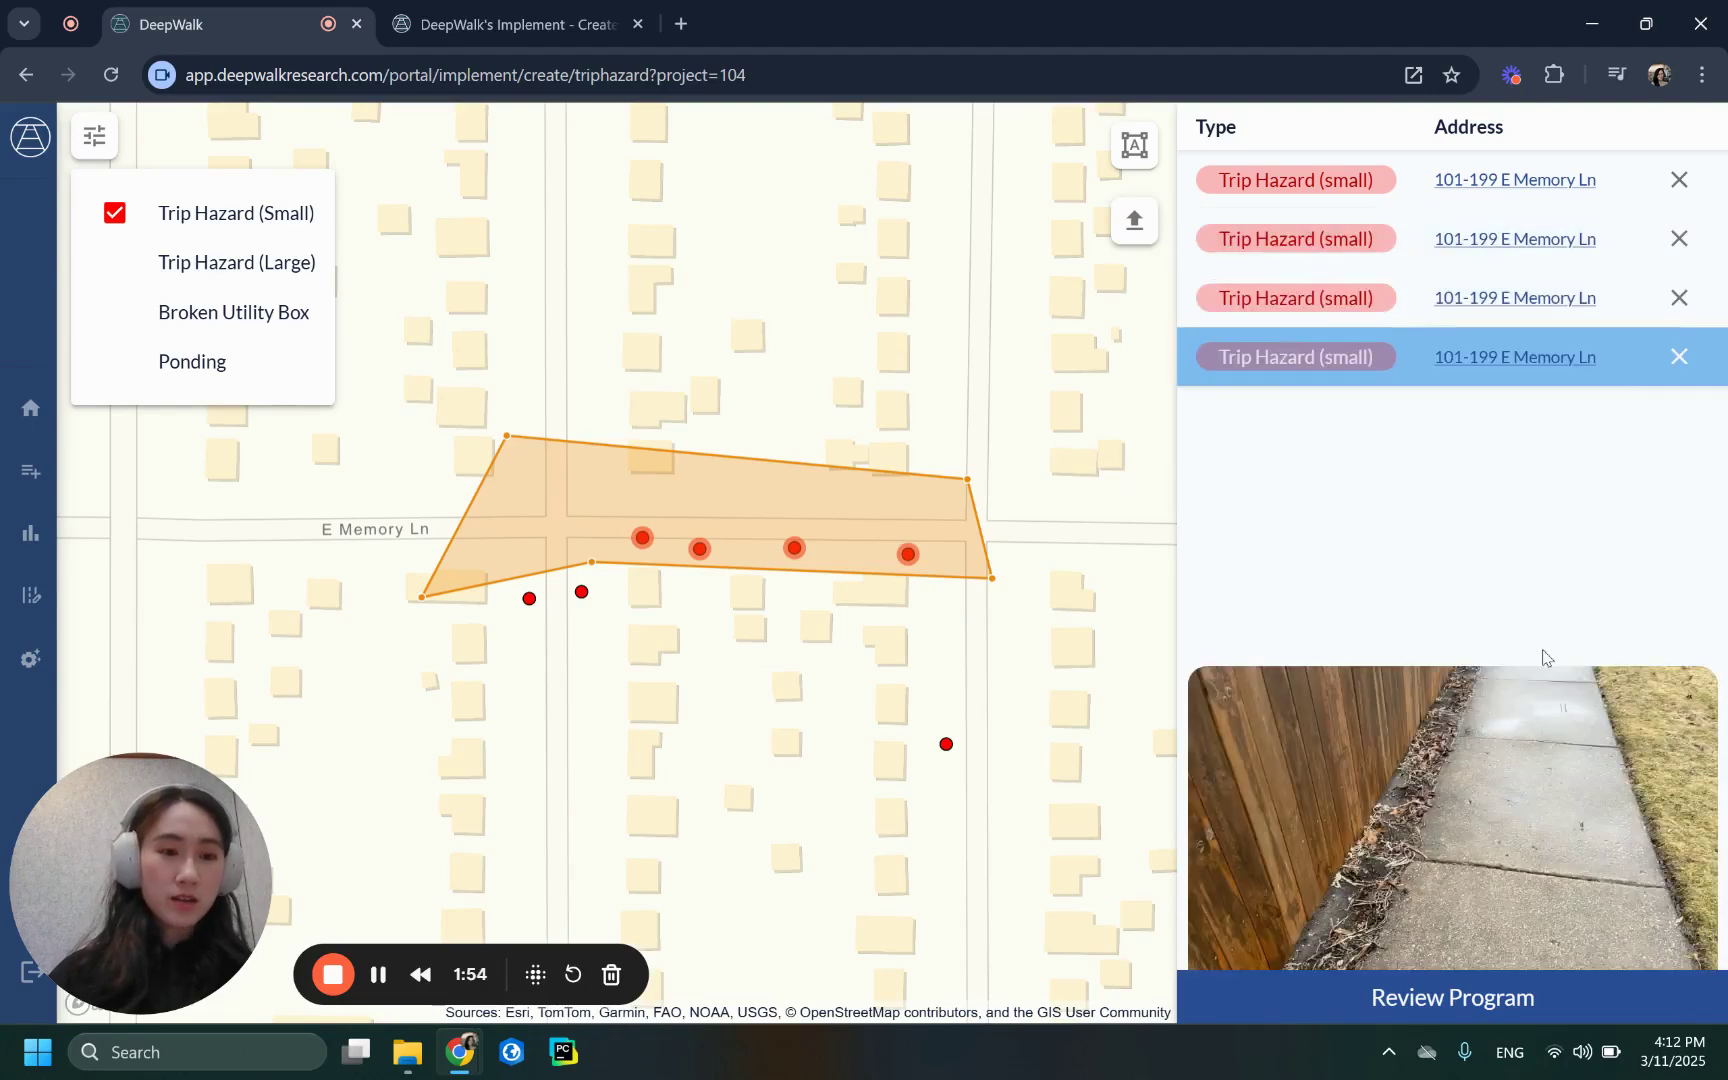
# Send the selection to program review under the name "Trip Hazard Grinding Mar 2025".
pyautogui.click(1465, 999)
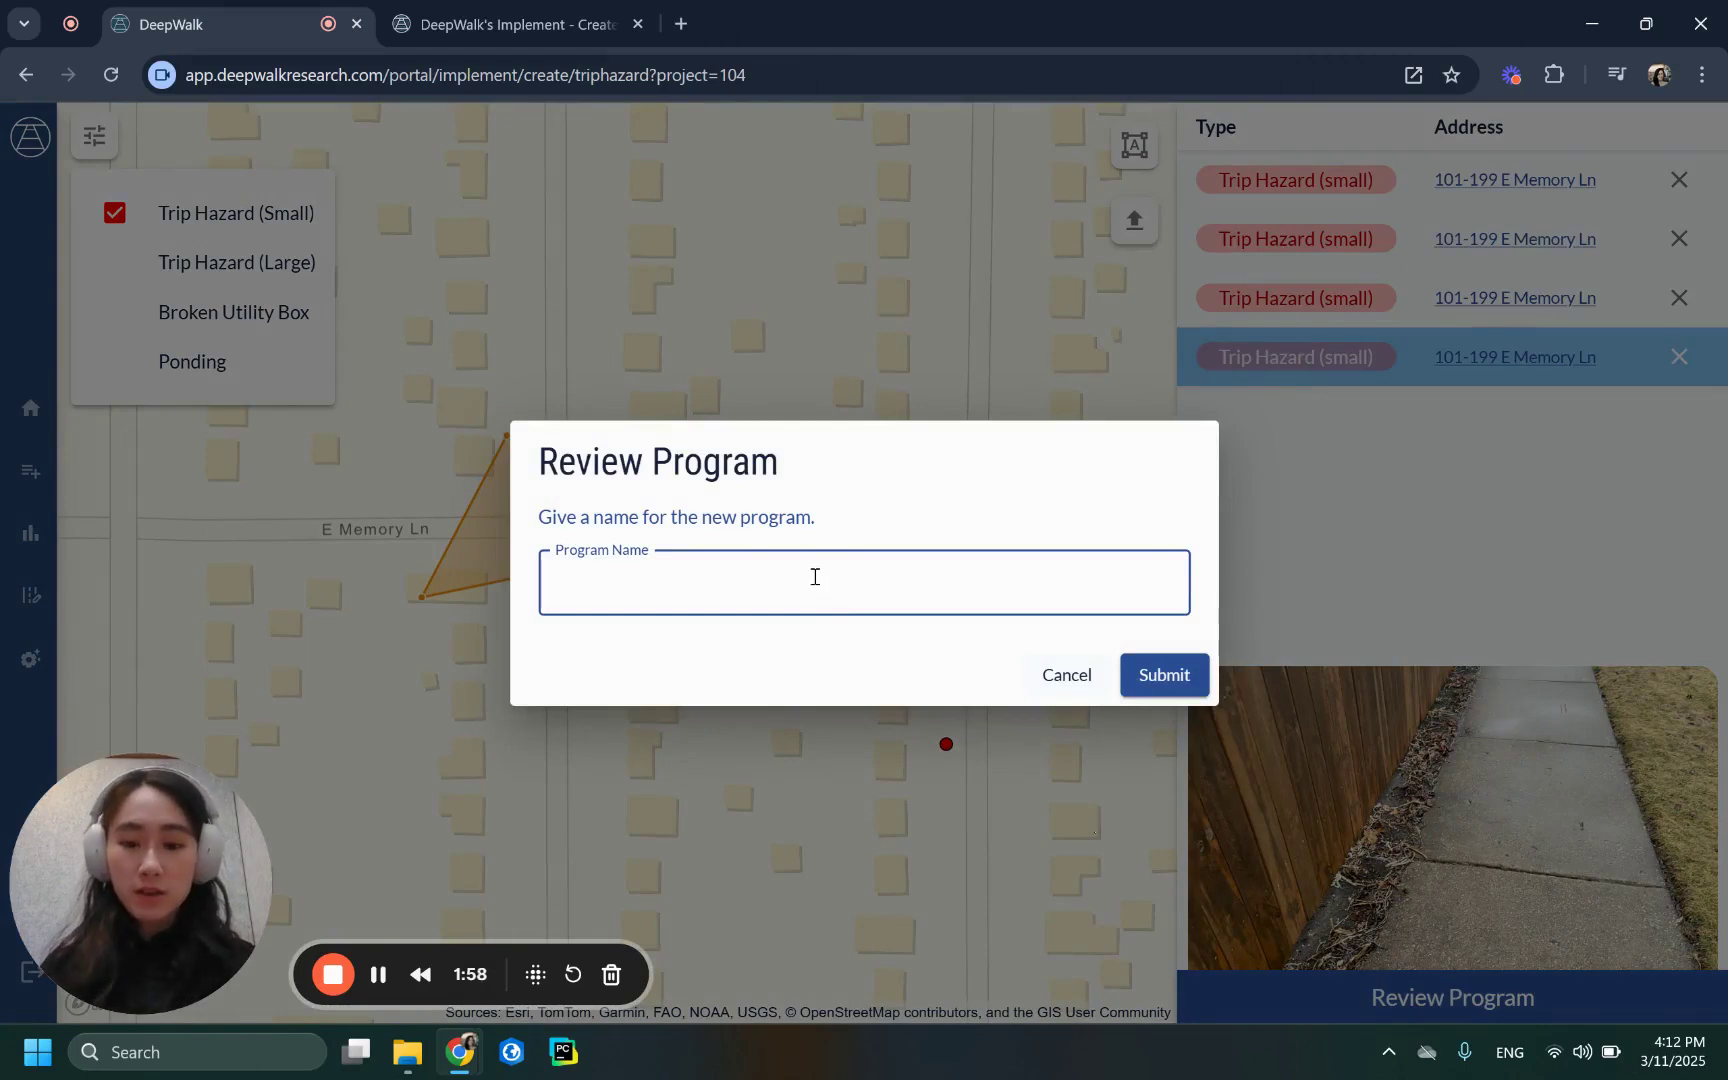
pyautogui.write('Trip Hazard ')
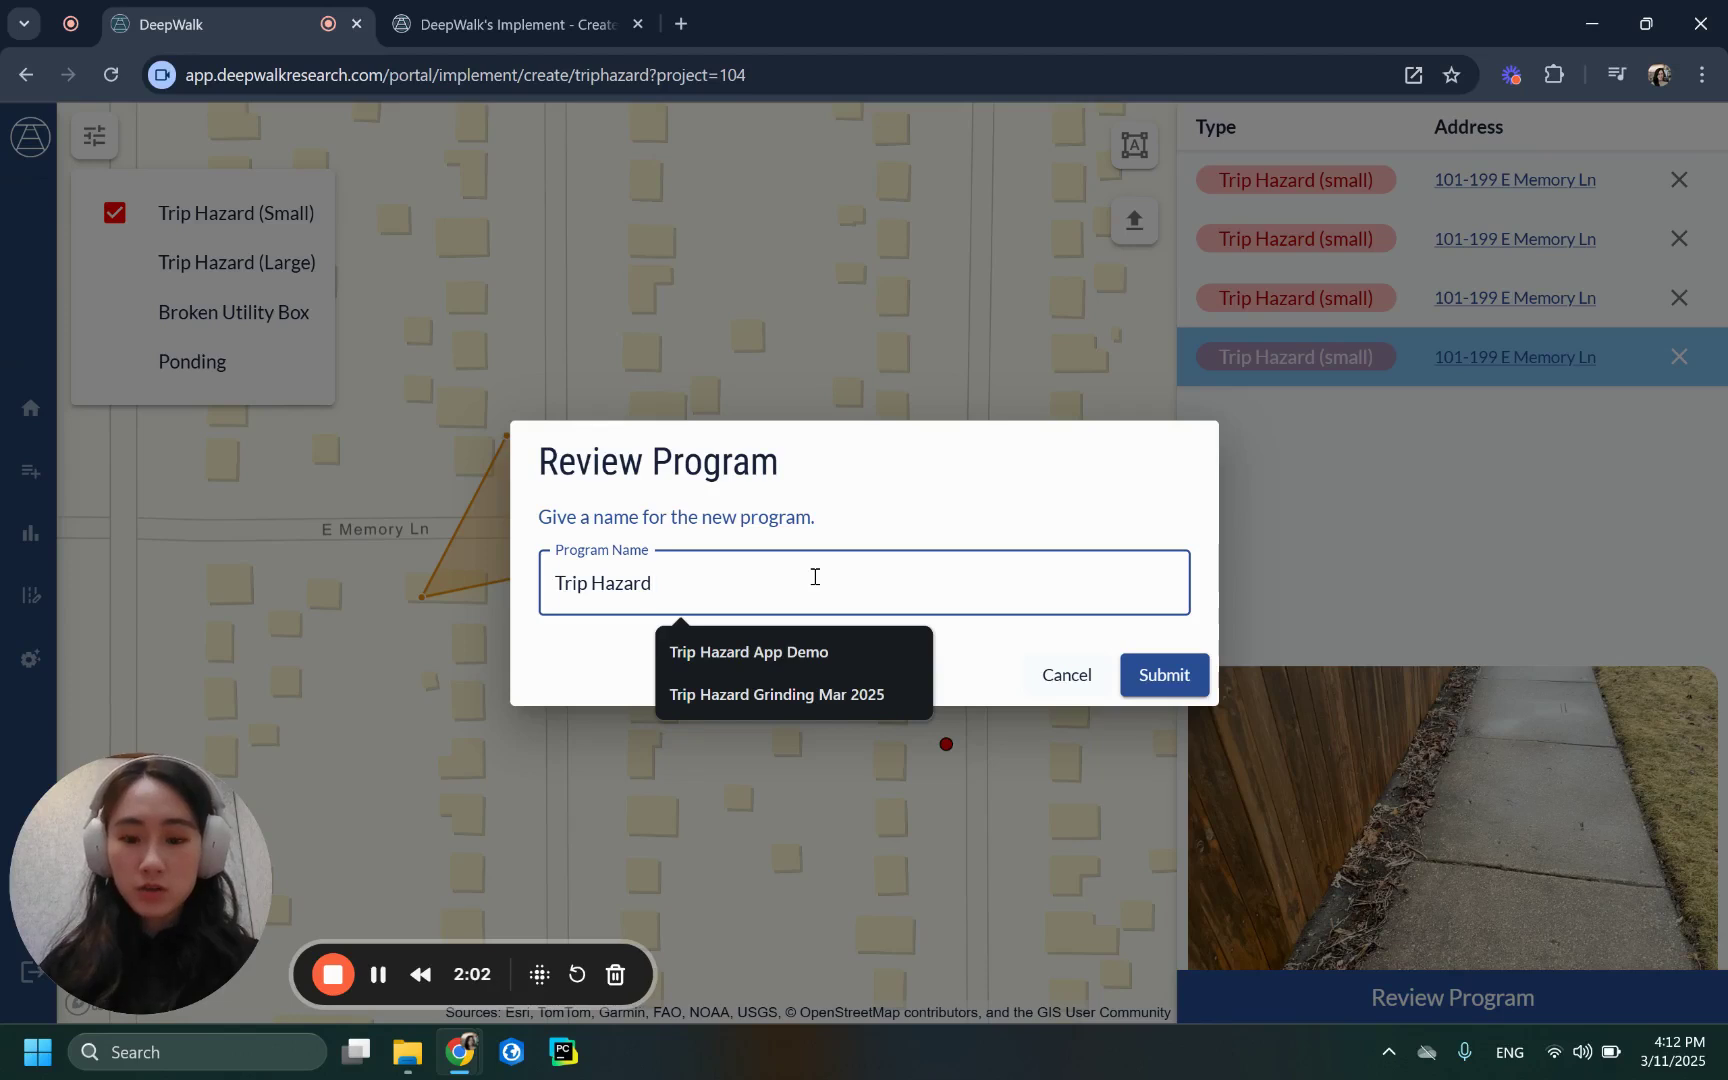
pyautogui.write('Gridingnding Ma')
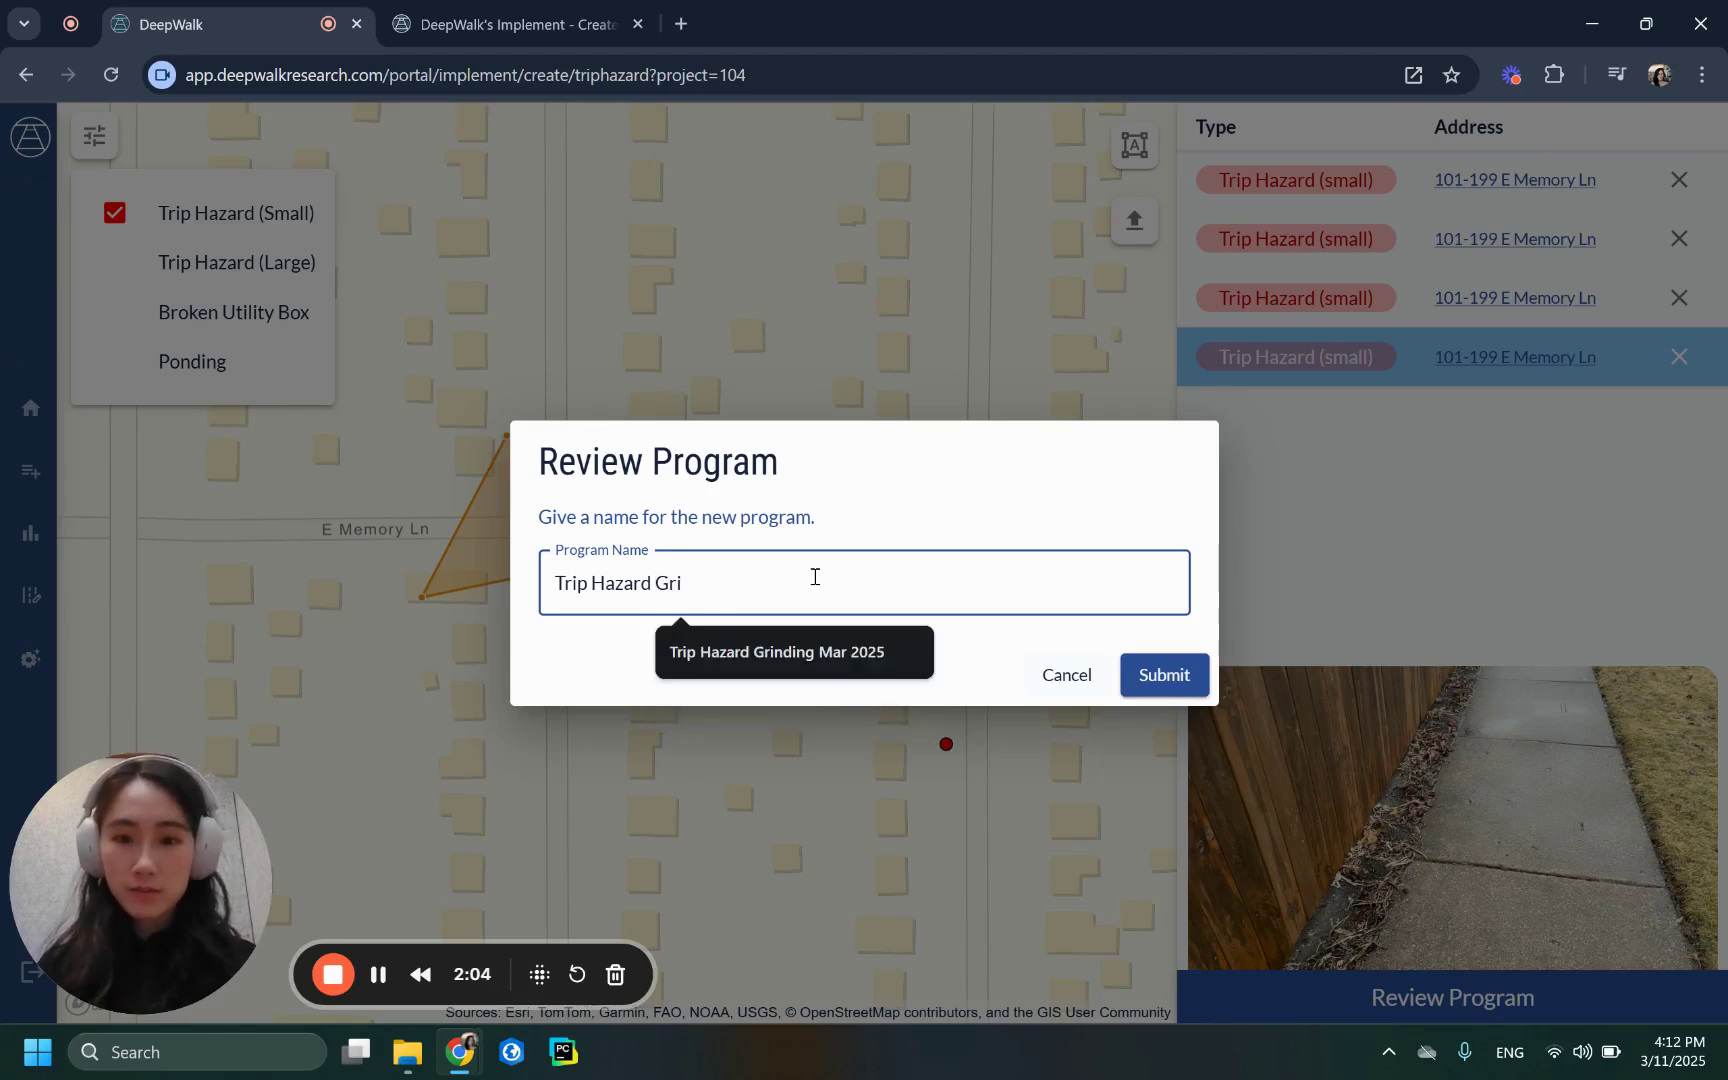
pyautogui.write('r 202')
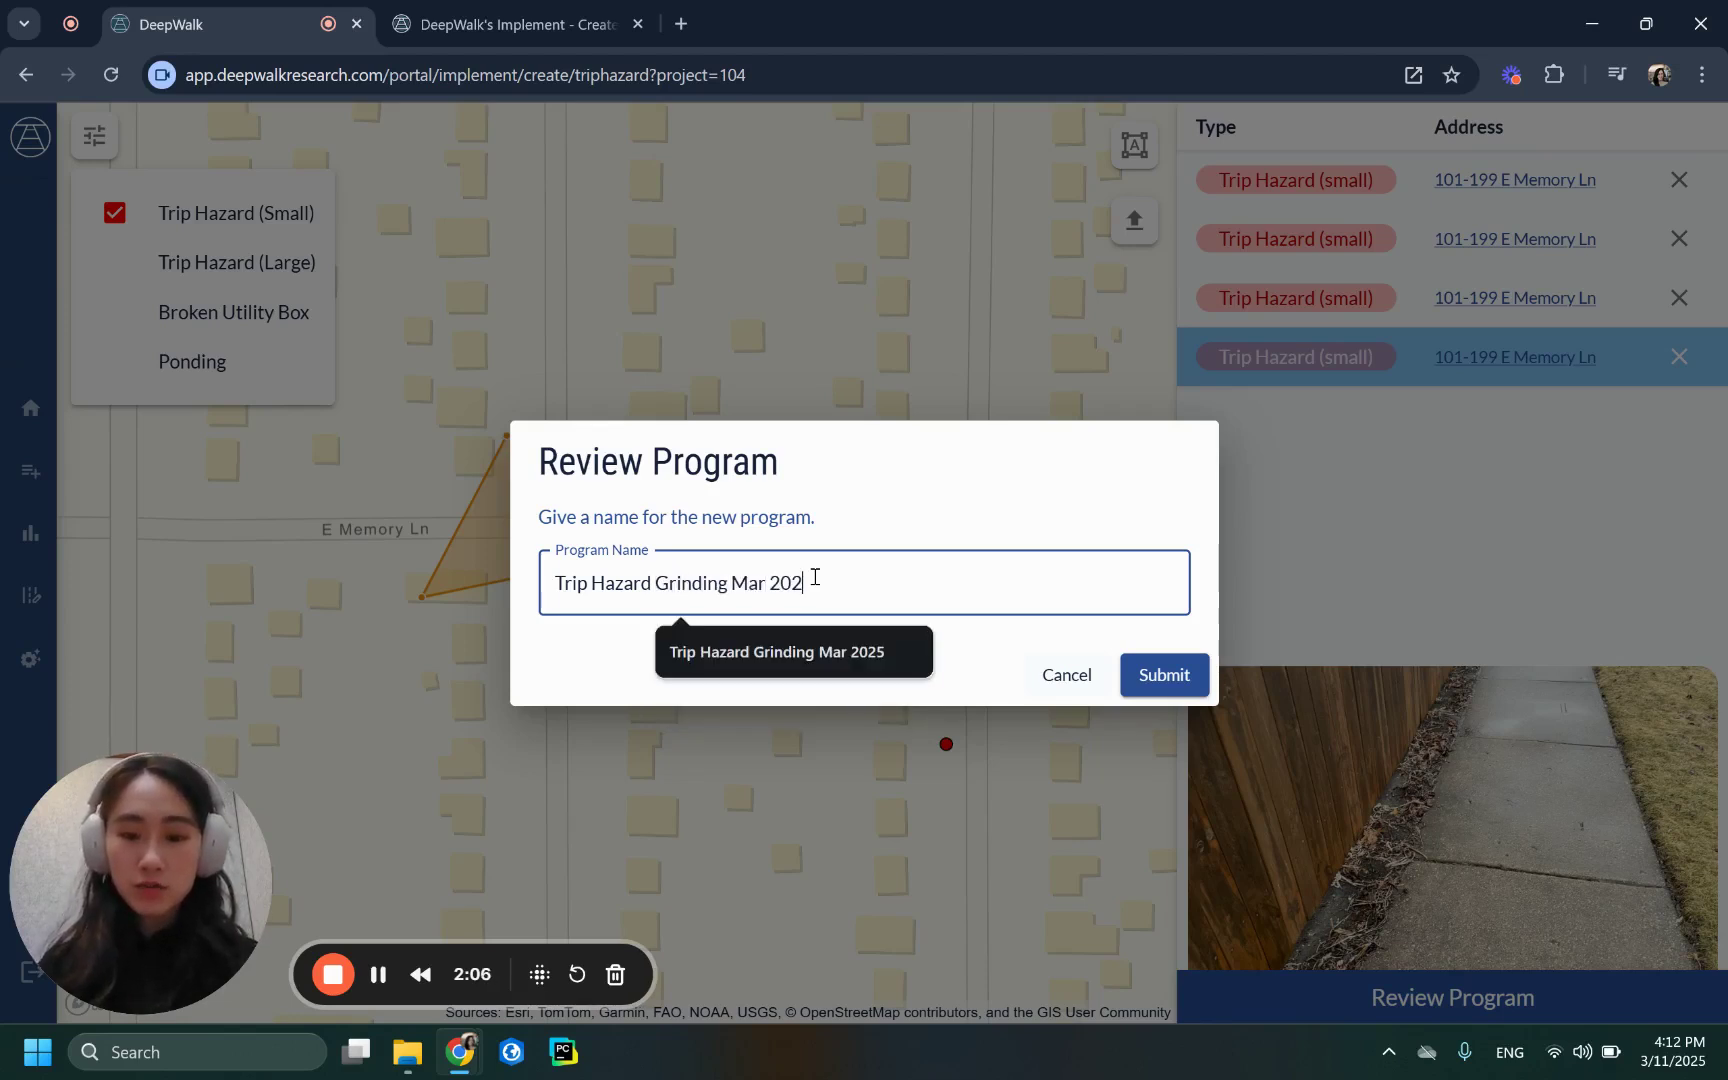
pyautogui.write('5')
pyautogui.click(1182, 677)
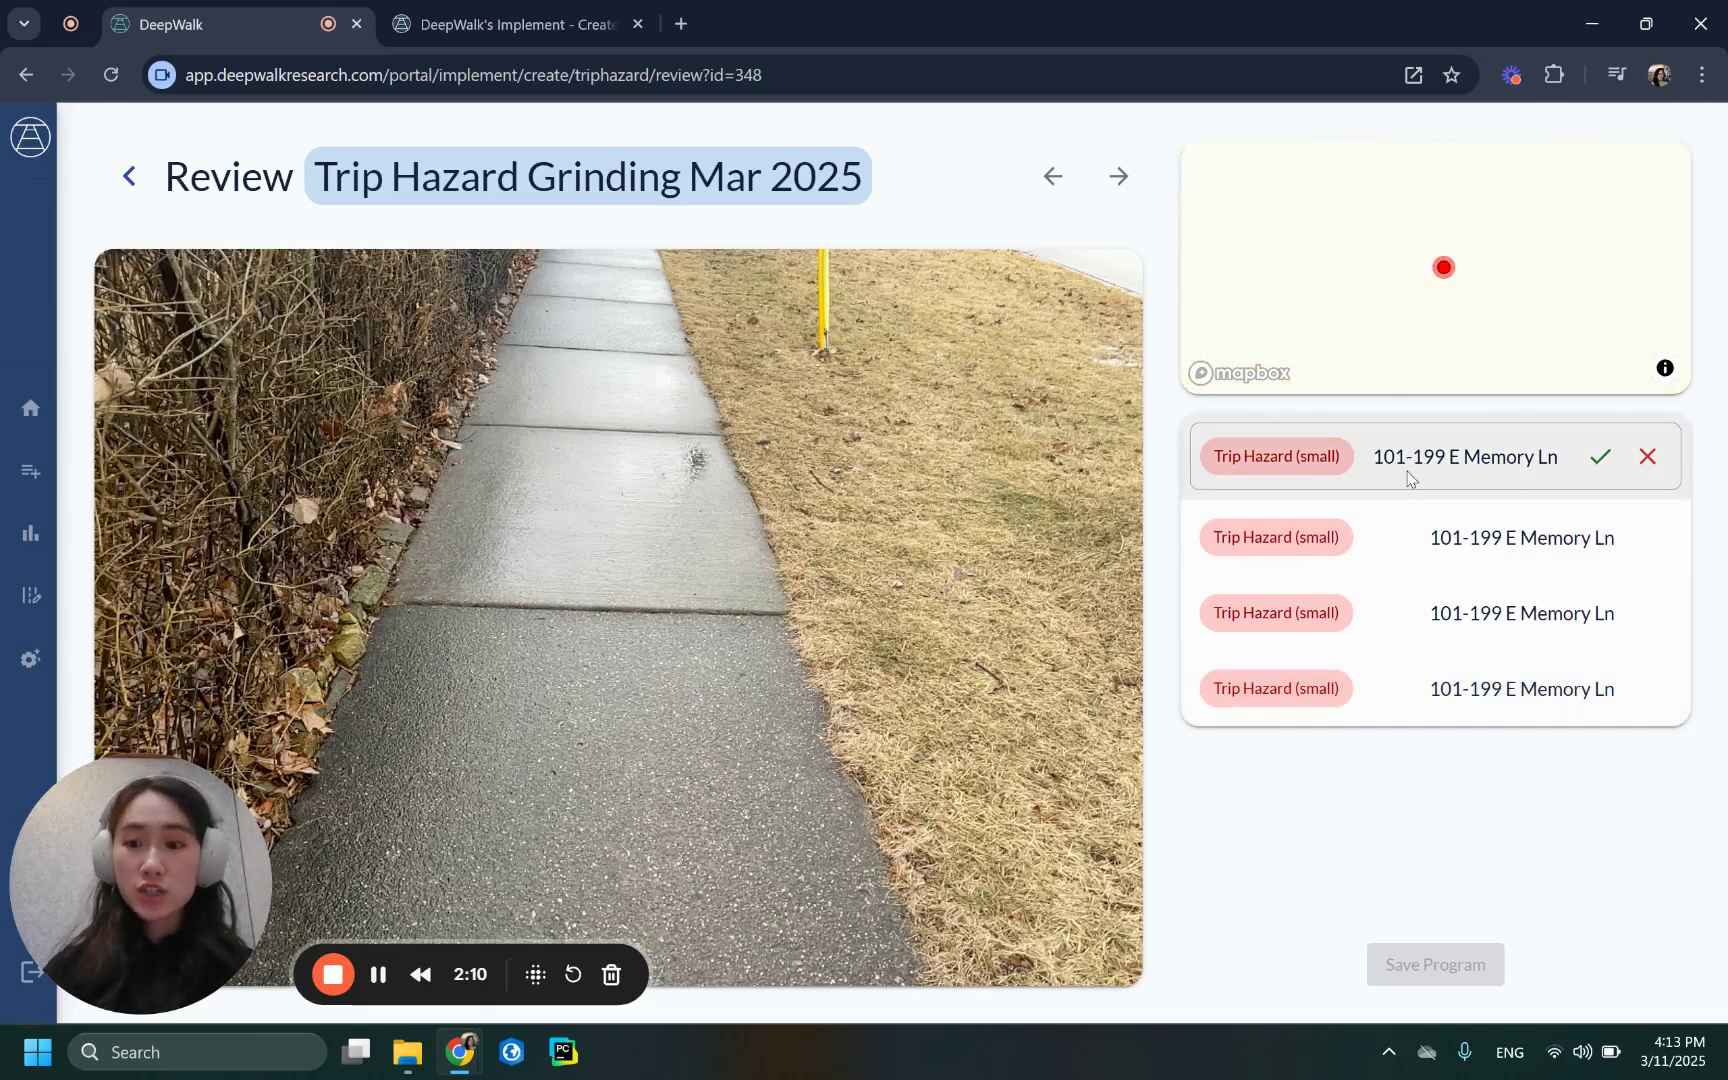
# Check the hazard photos, accept all four small trip hazards and save the program.
pyautogui.click(1410, 546)
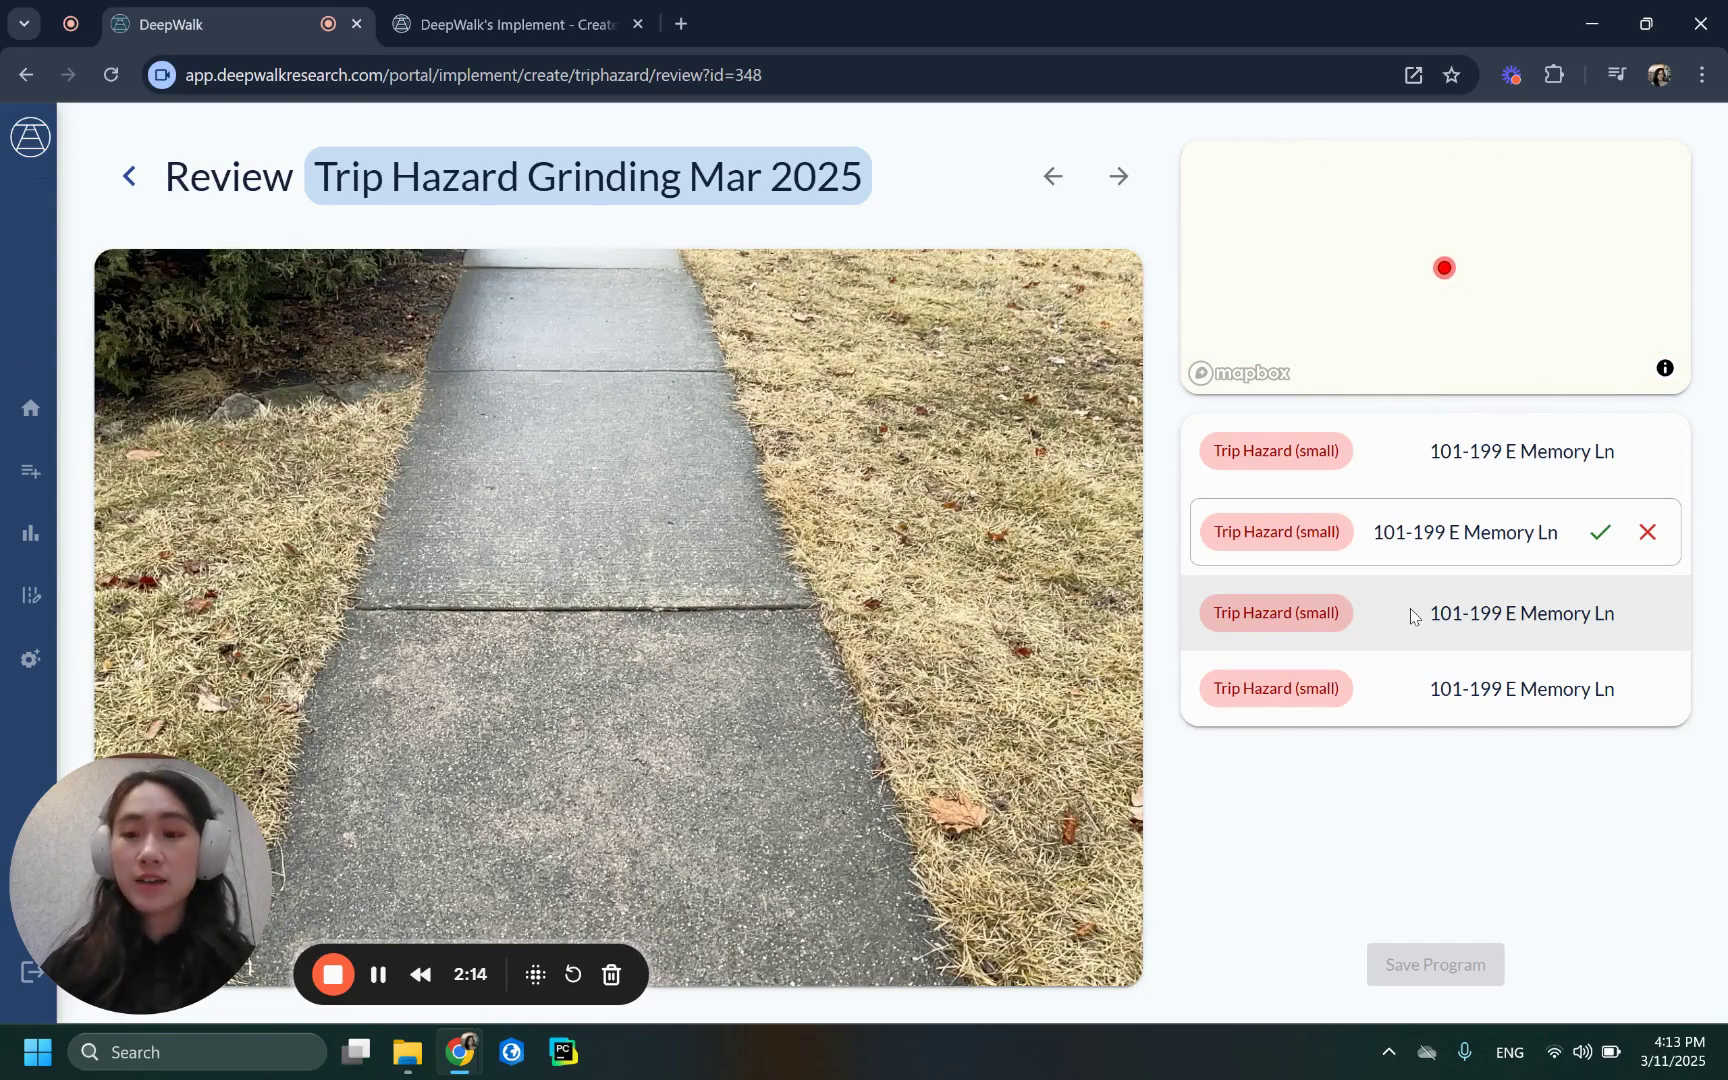
pyautogui.click(1428, 470)
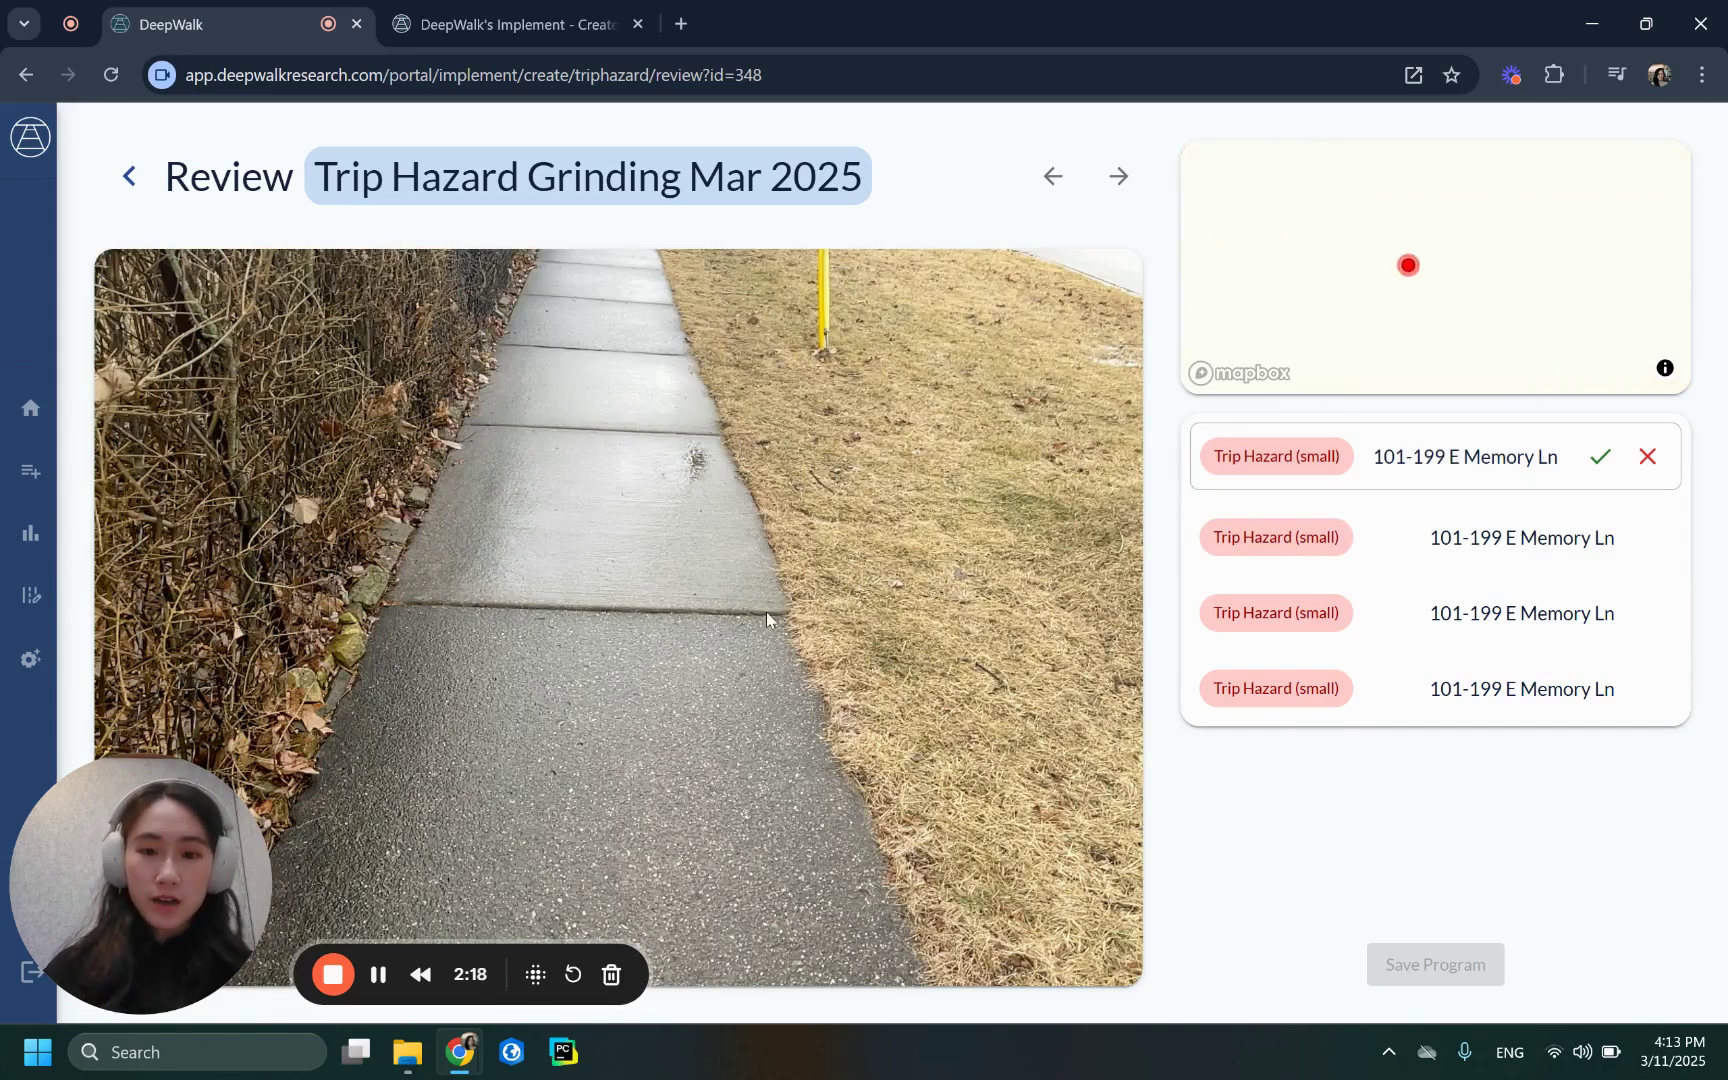
pyautogui.click(1600, 456)
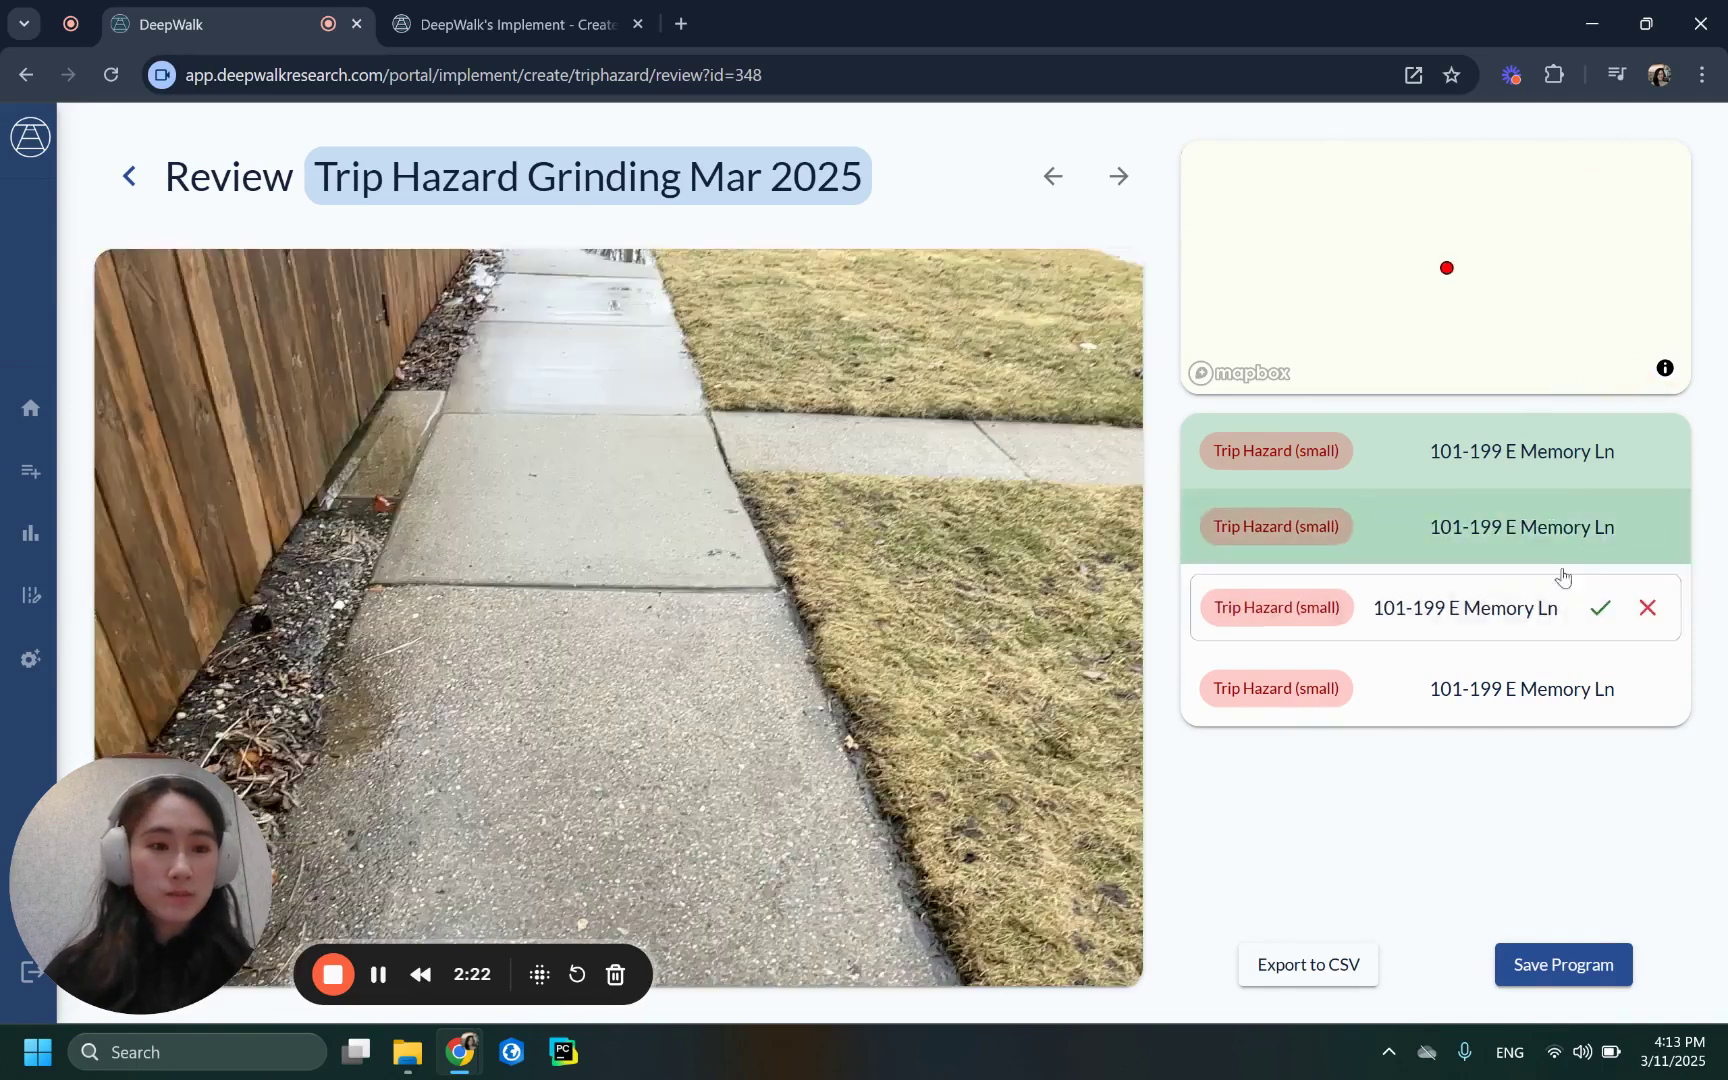
pyautogui.click(1601, 533)
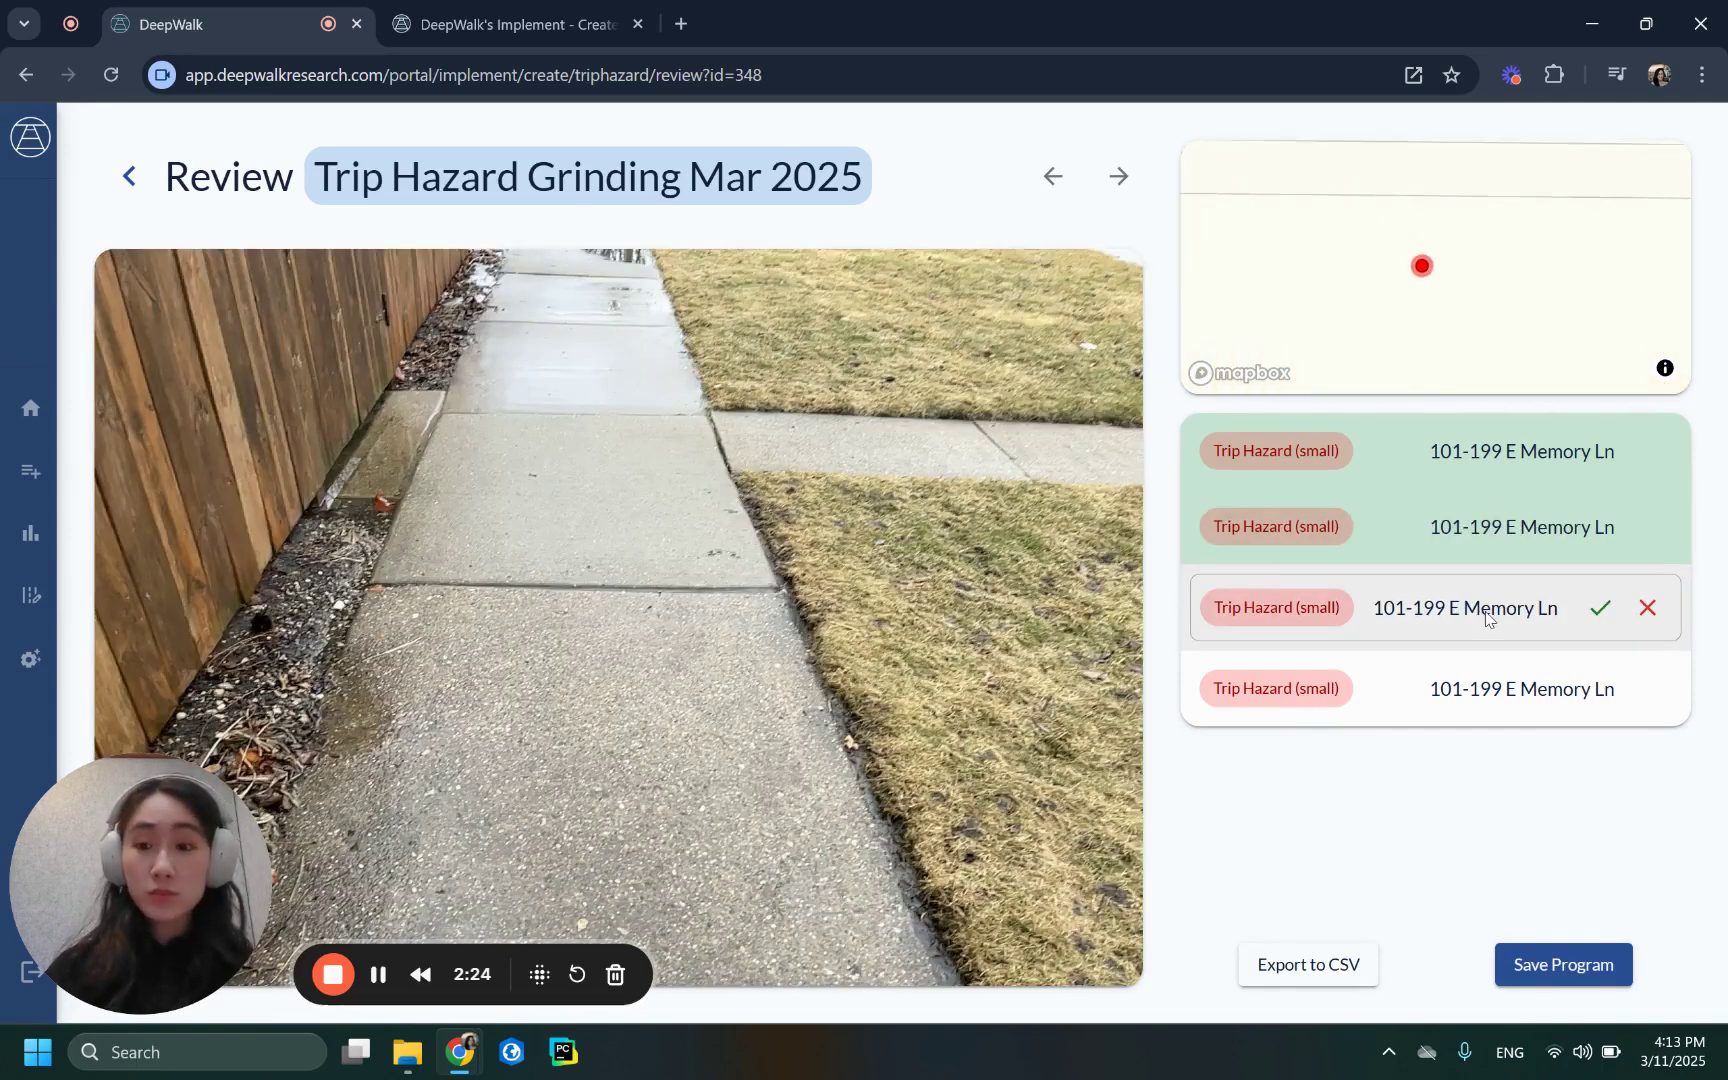
pyautogui.click(1601, 607)
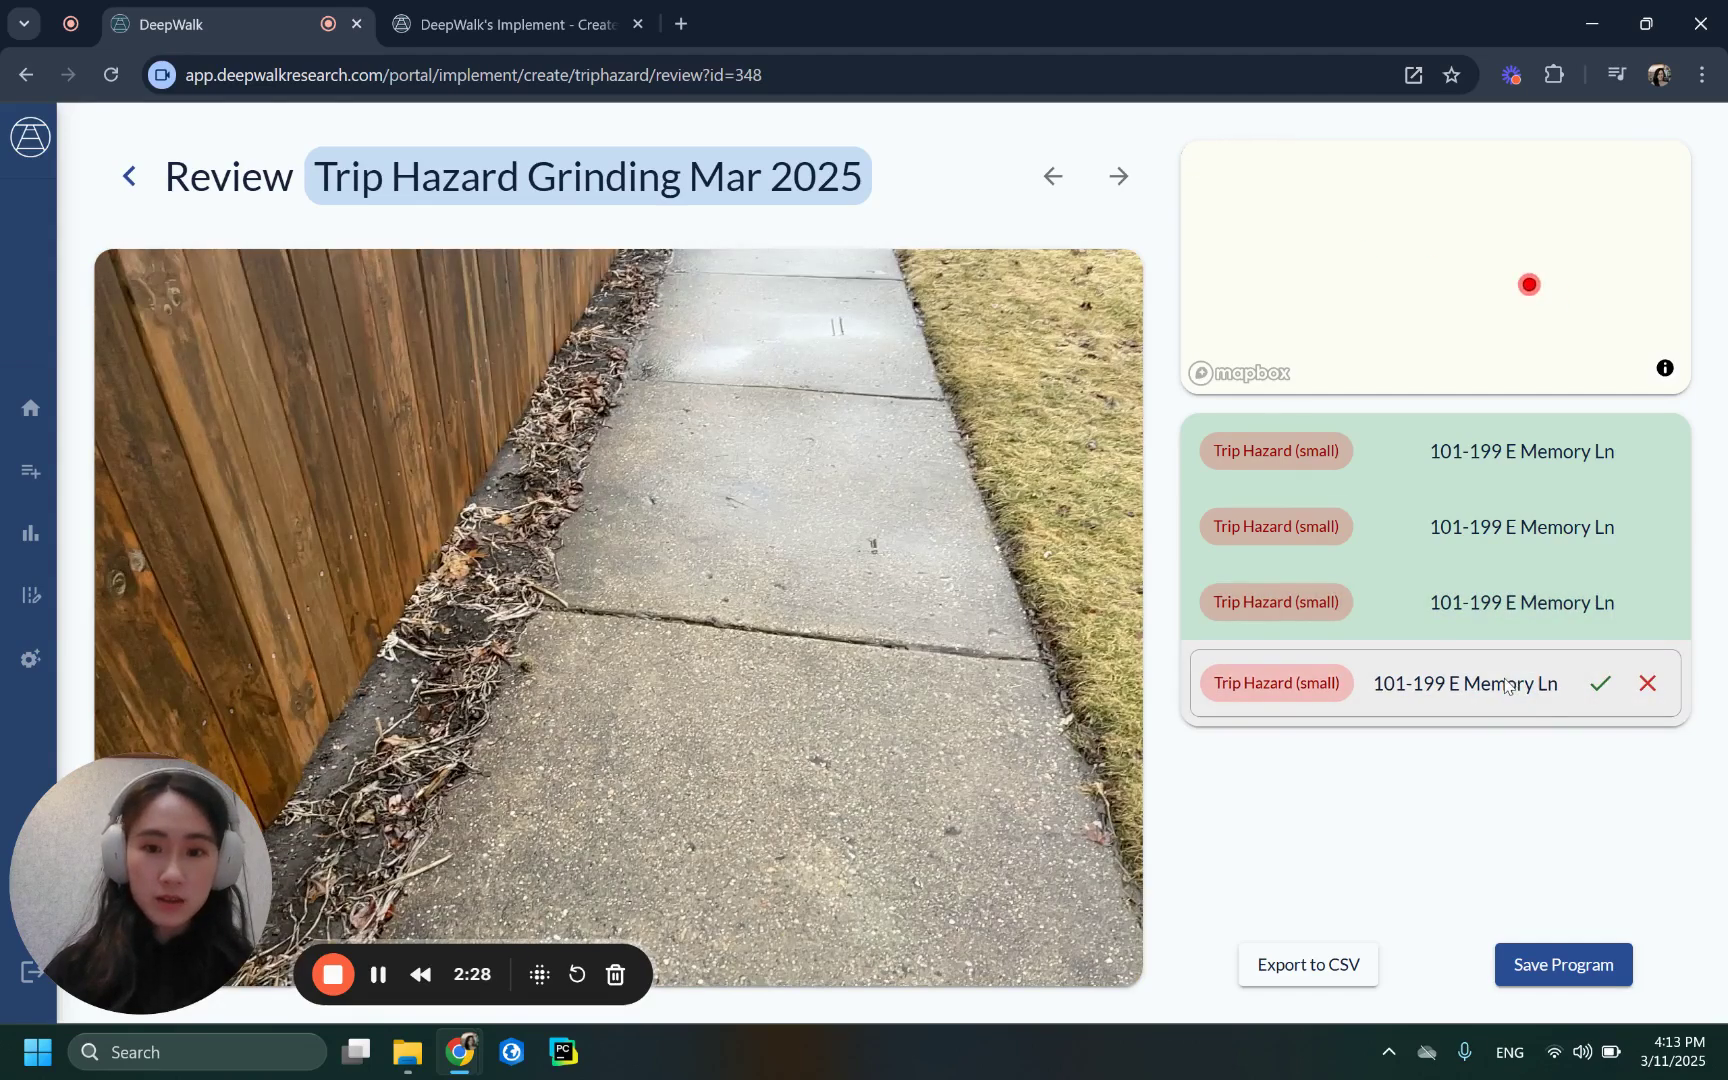
pyautogui.click(1647, 683)
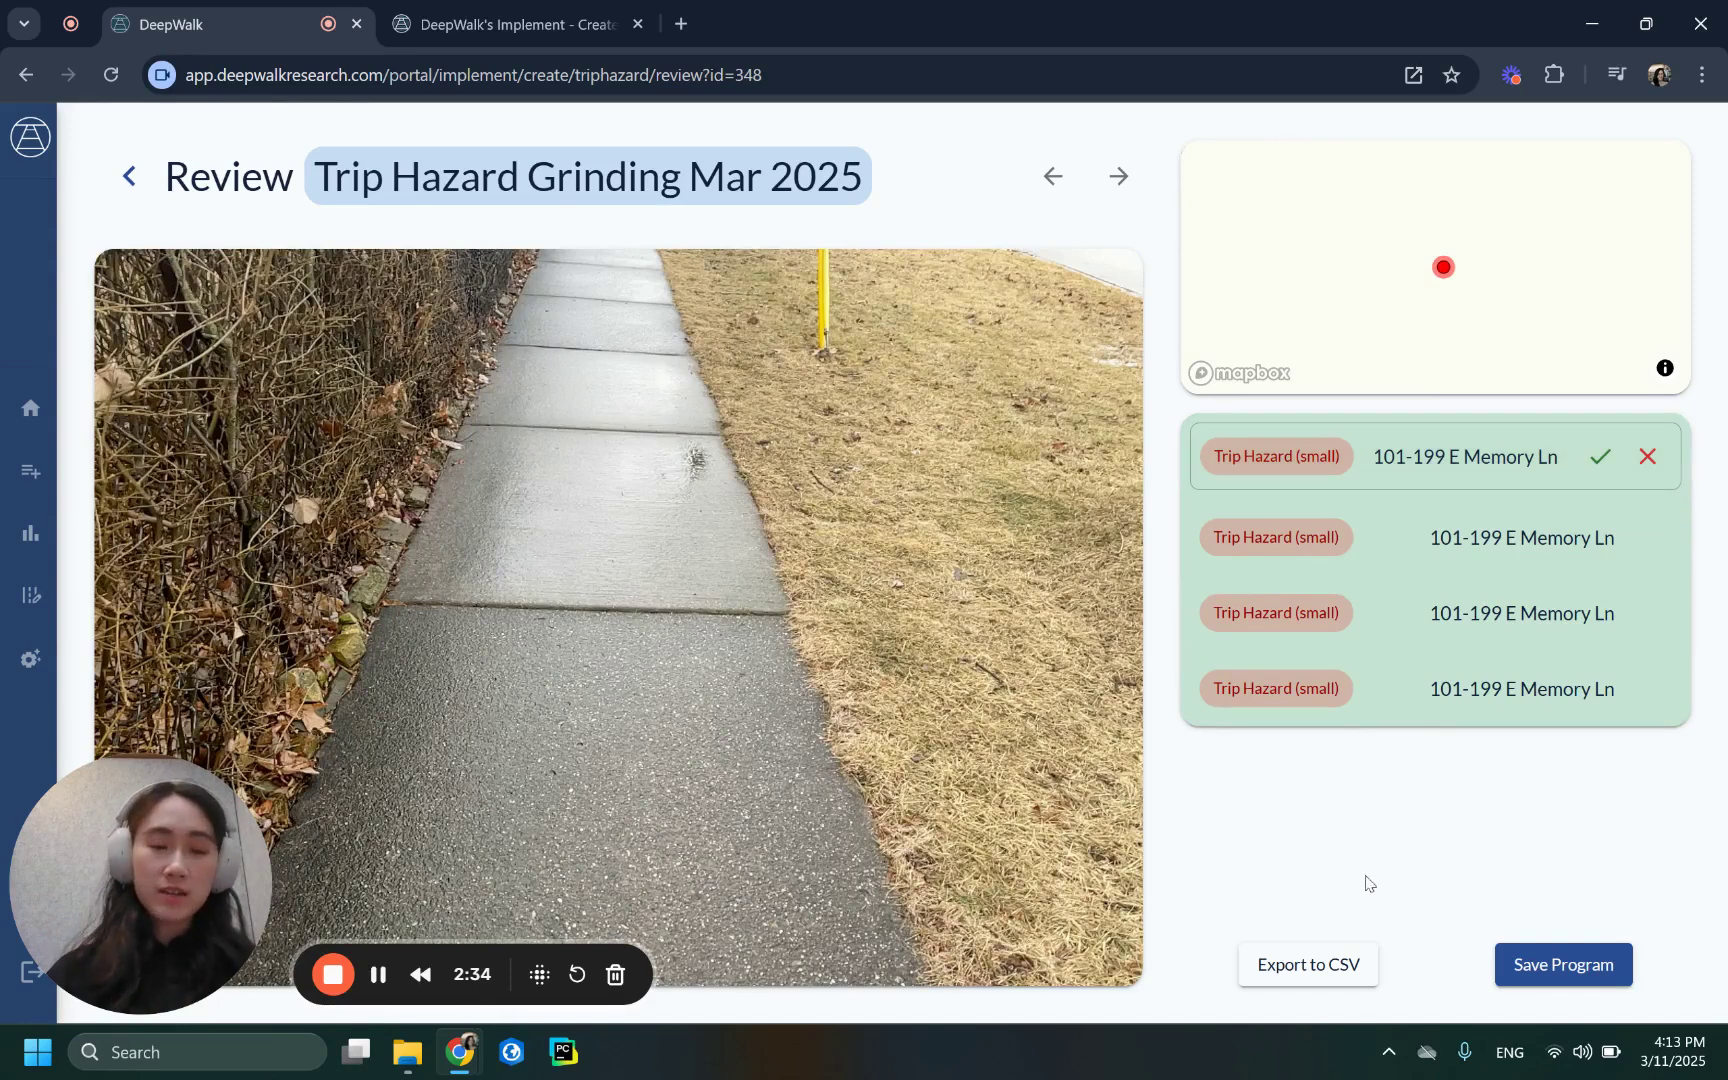
pyautogui.click(1525, 955)
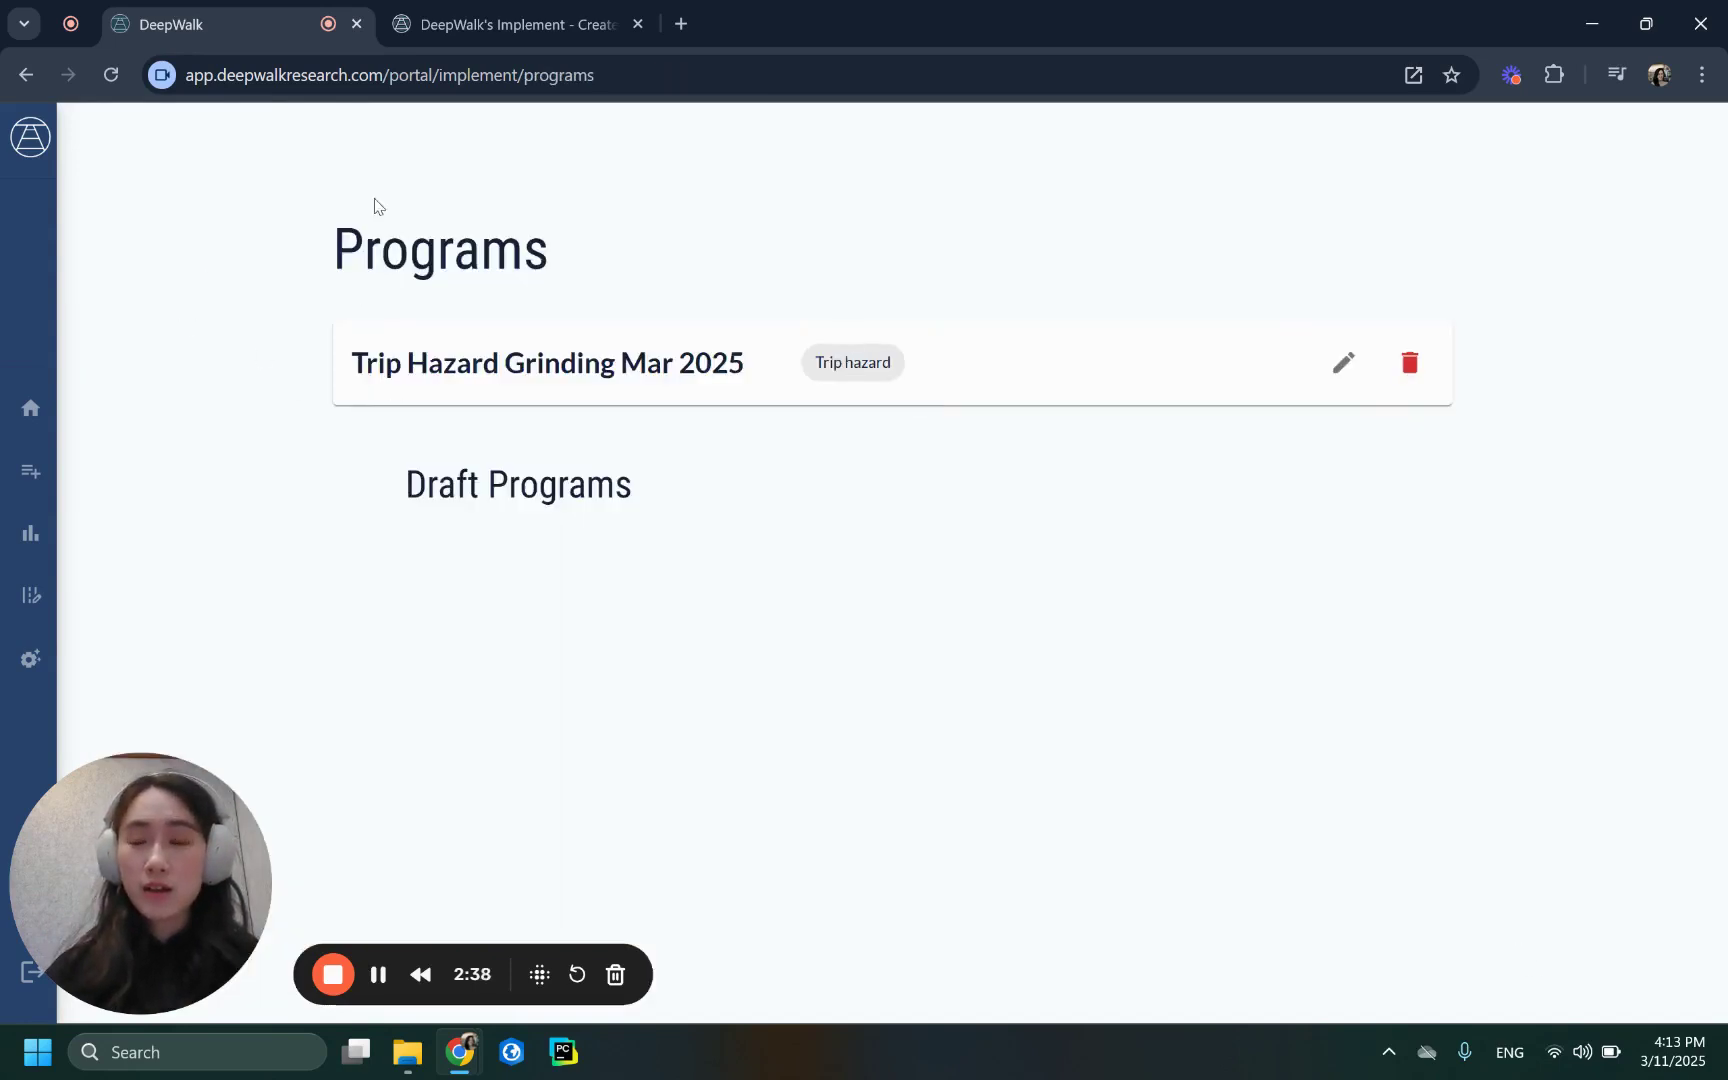
# Go to the Implement section's Programs list and open the Trip Hazard Grinding Mar 2025 program.
pyautogui.moveTo(46, 625)
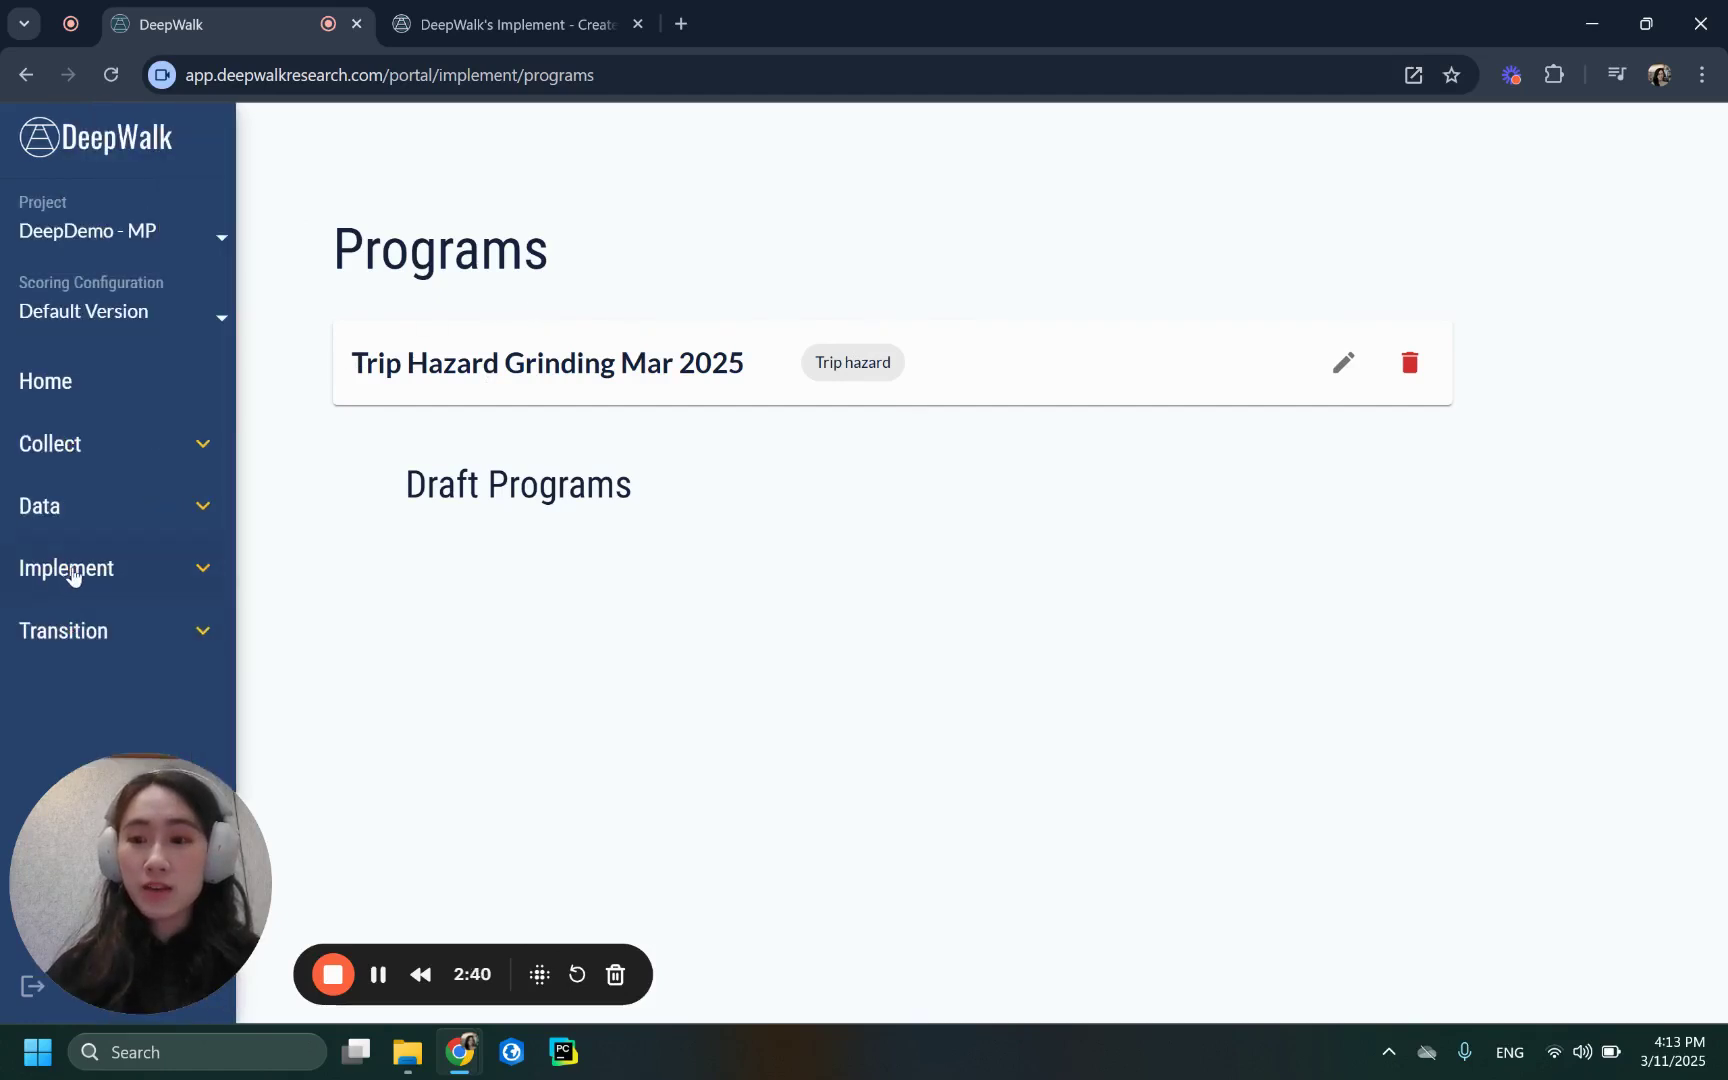
pyautogui.click(66, 567)
pyautogui.click(147, 686)
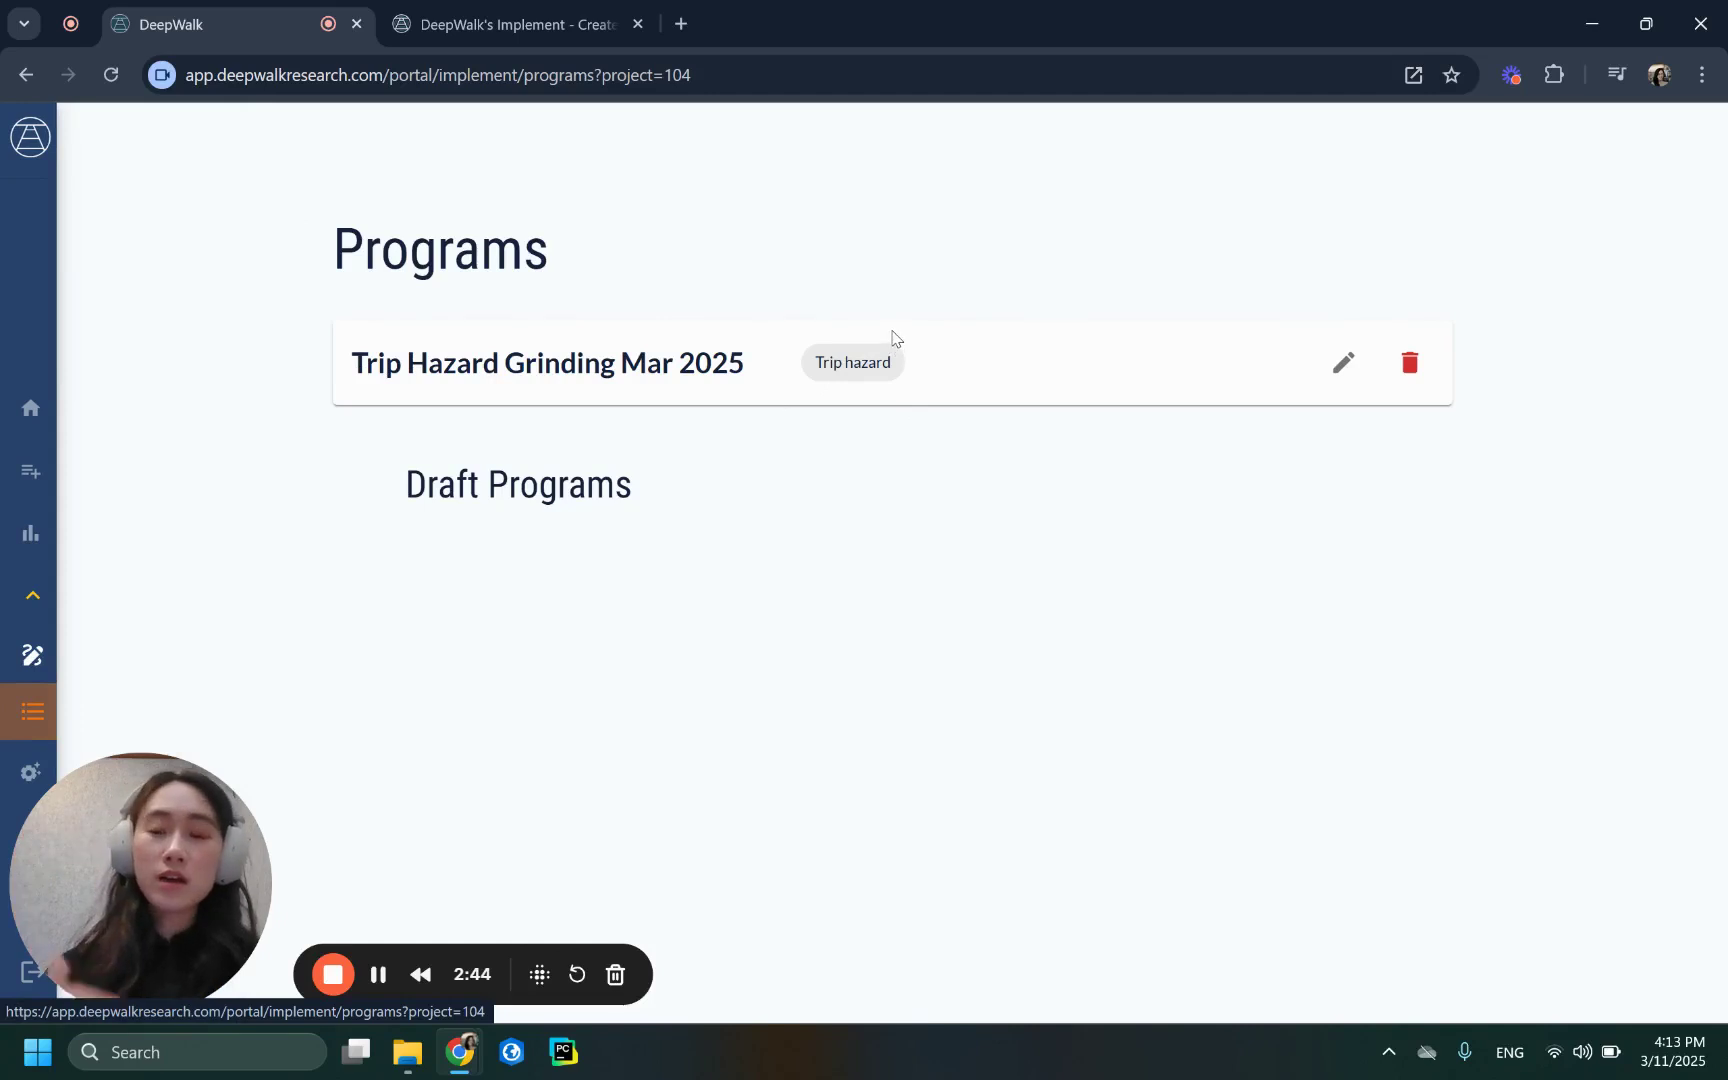
pyautogui.click(645, 383)
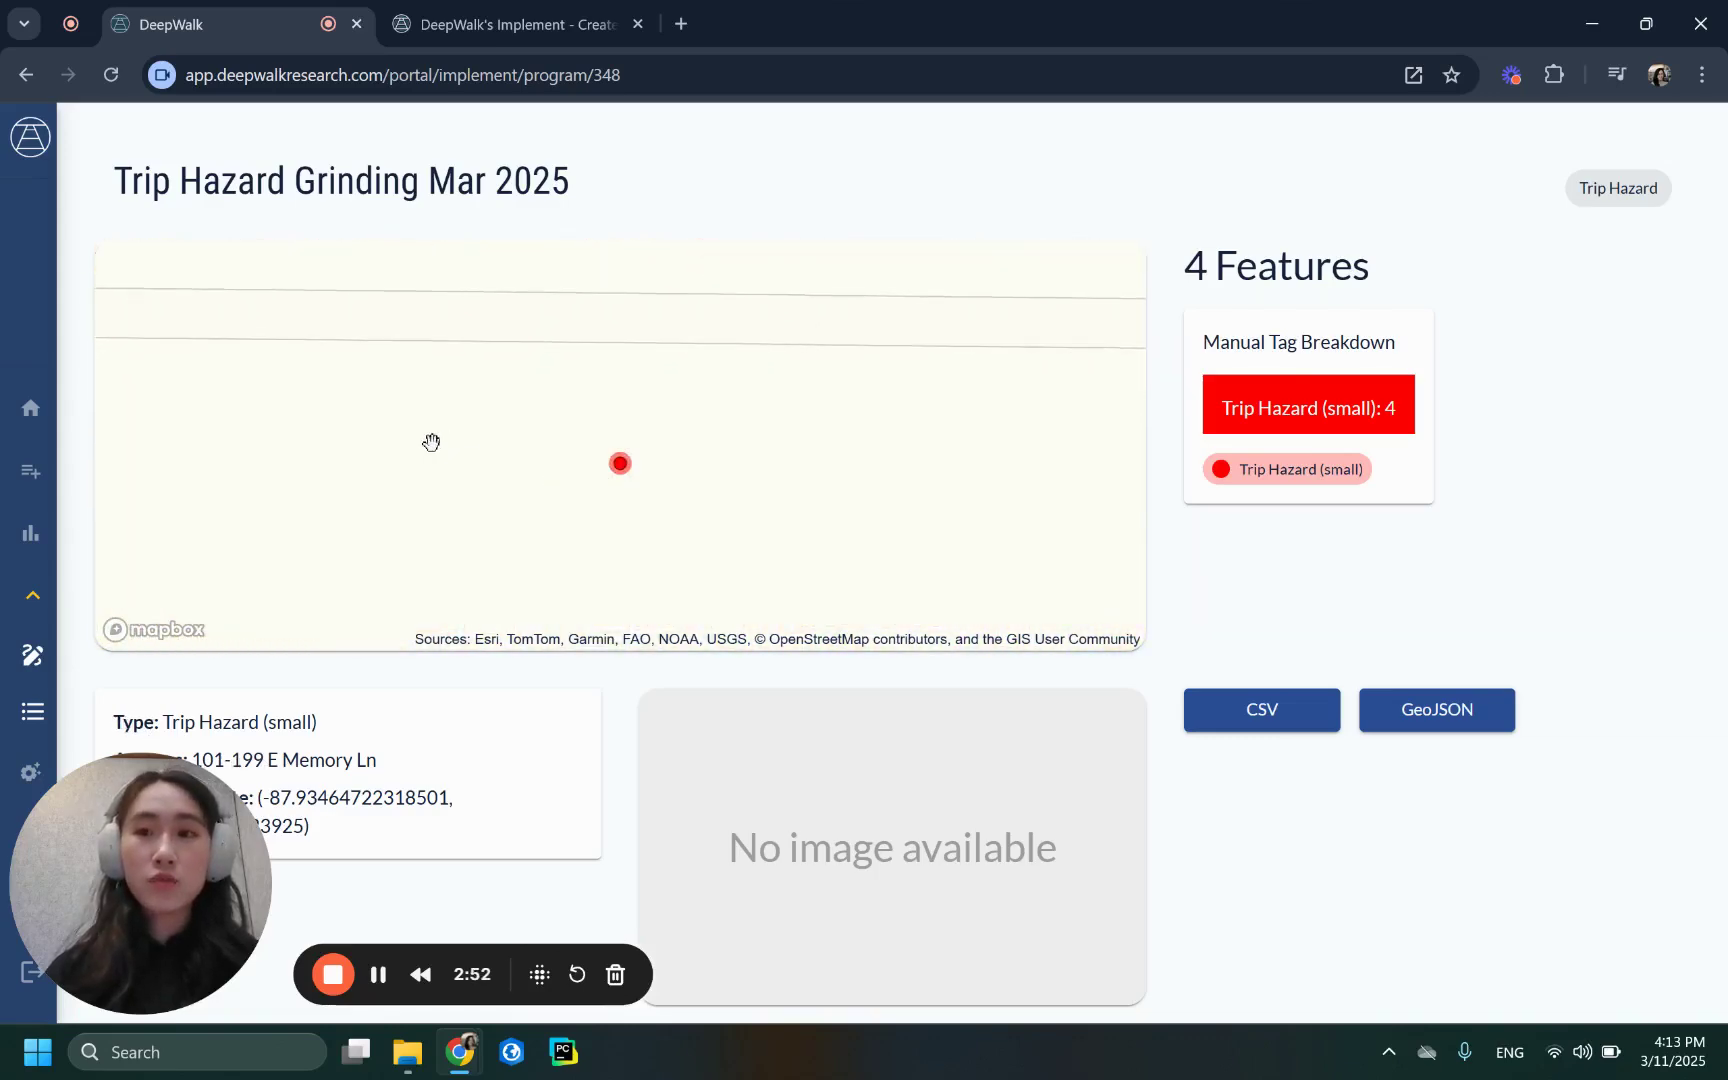
# Export the program's features as a CSV file and open the download in LibreOffice Calc.
pyautogui.click(1219, 706)
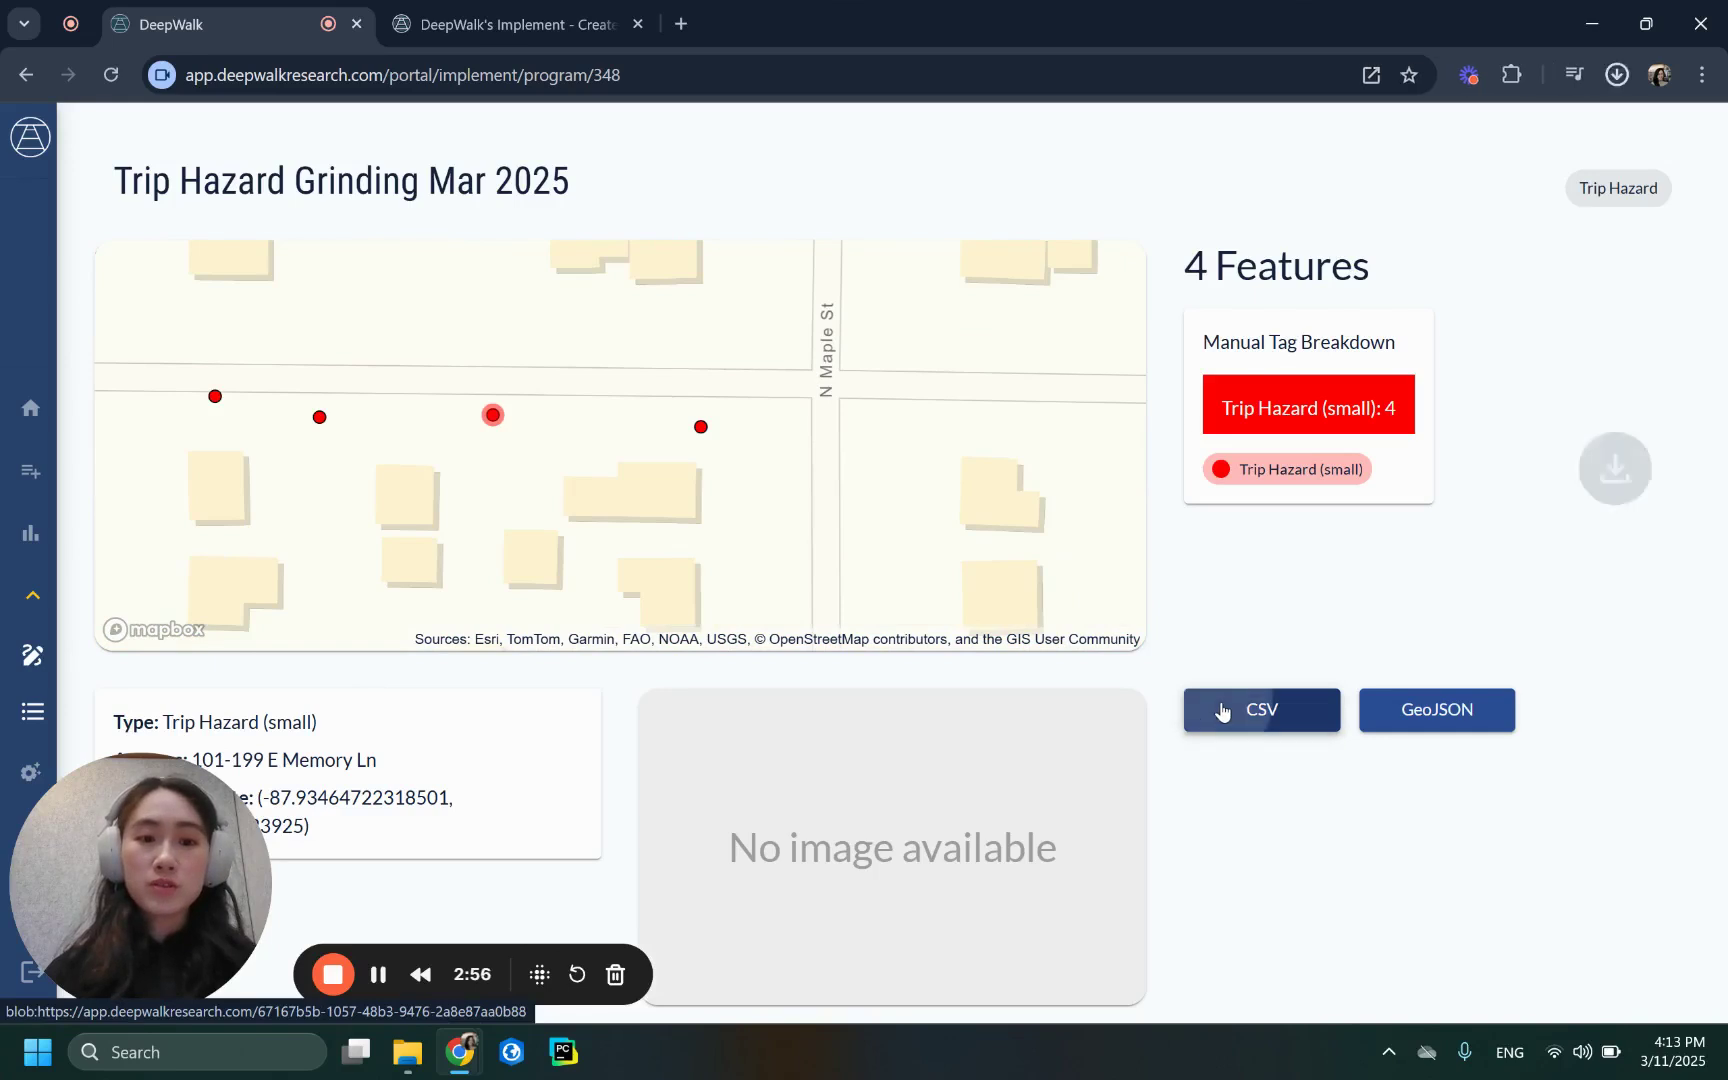
pyautogui.moveTo(1601, 135)
pyautogui.moveTo(1543, 153)
pyautogui.click(1596, 133)
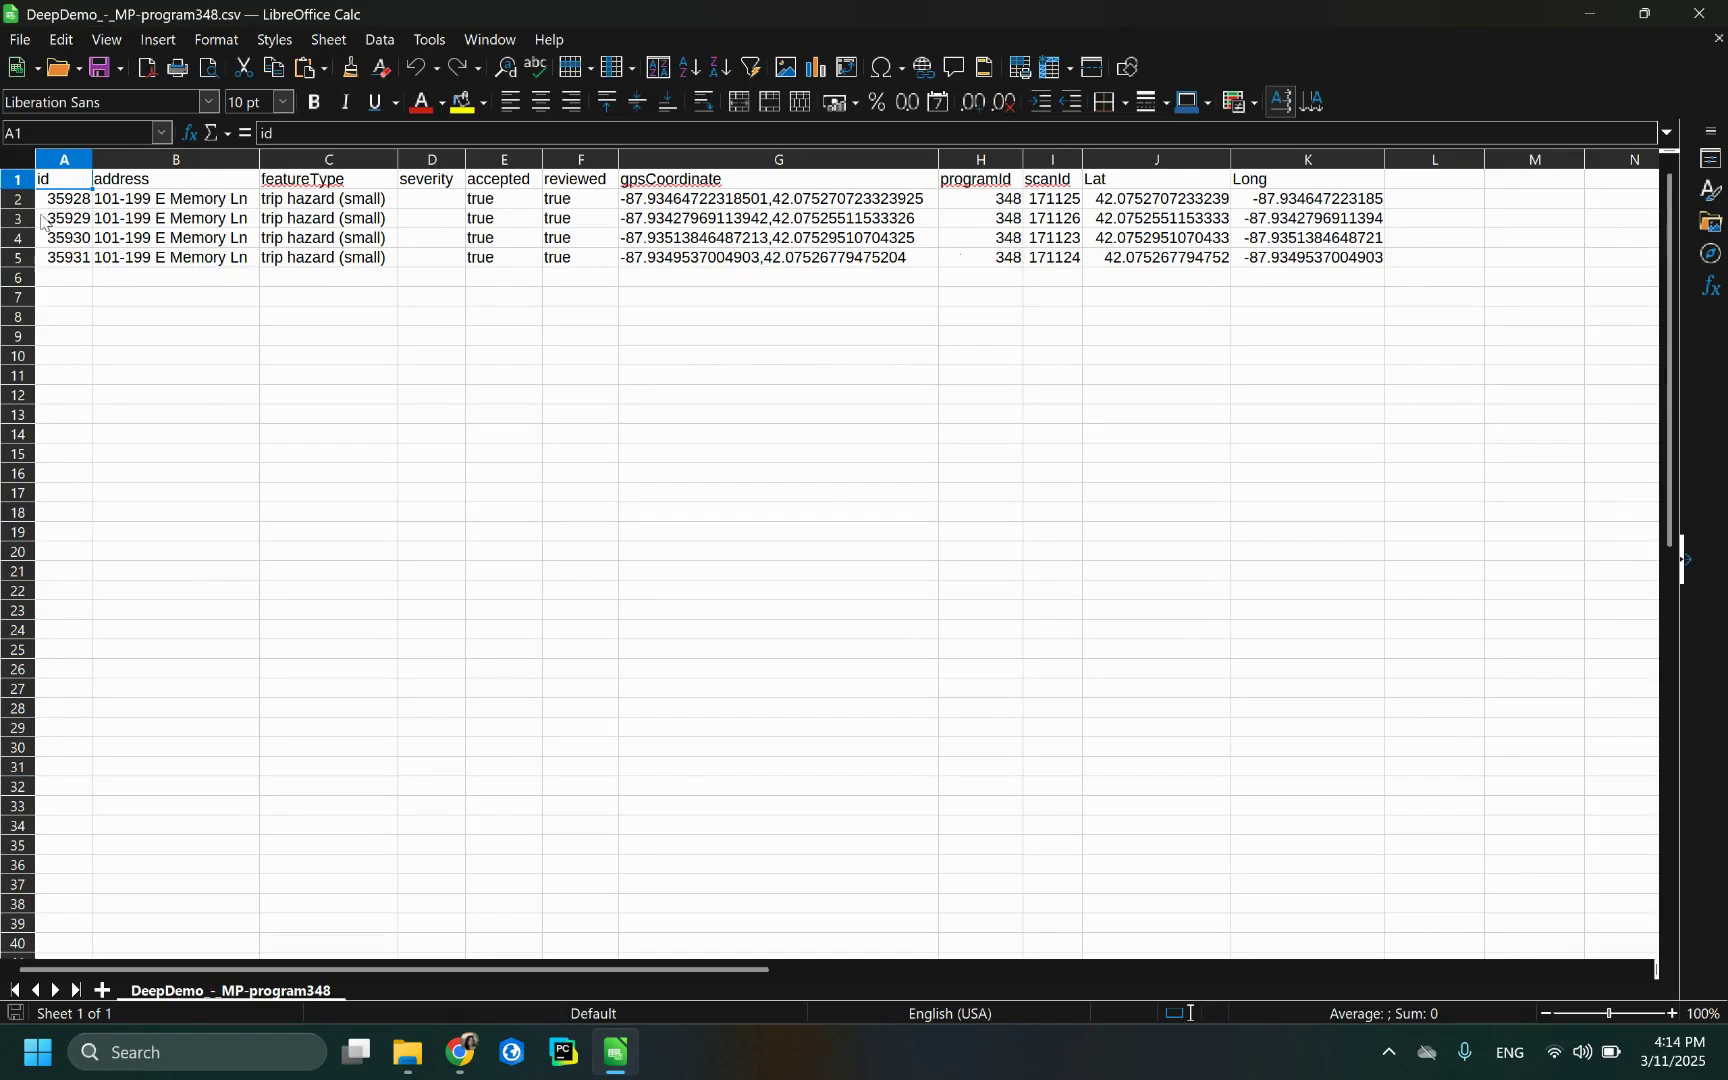
# Examine the address, gpsCoordinate and severity columns of the exported spreadsheet.
pyautogui.click(199, 185)
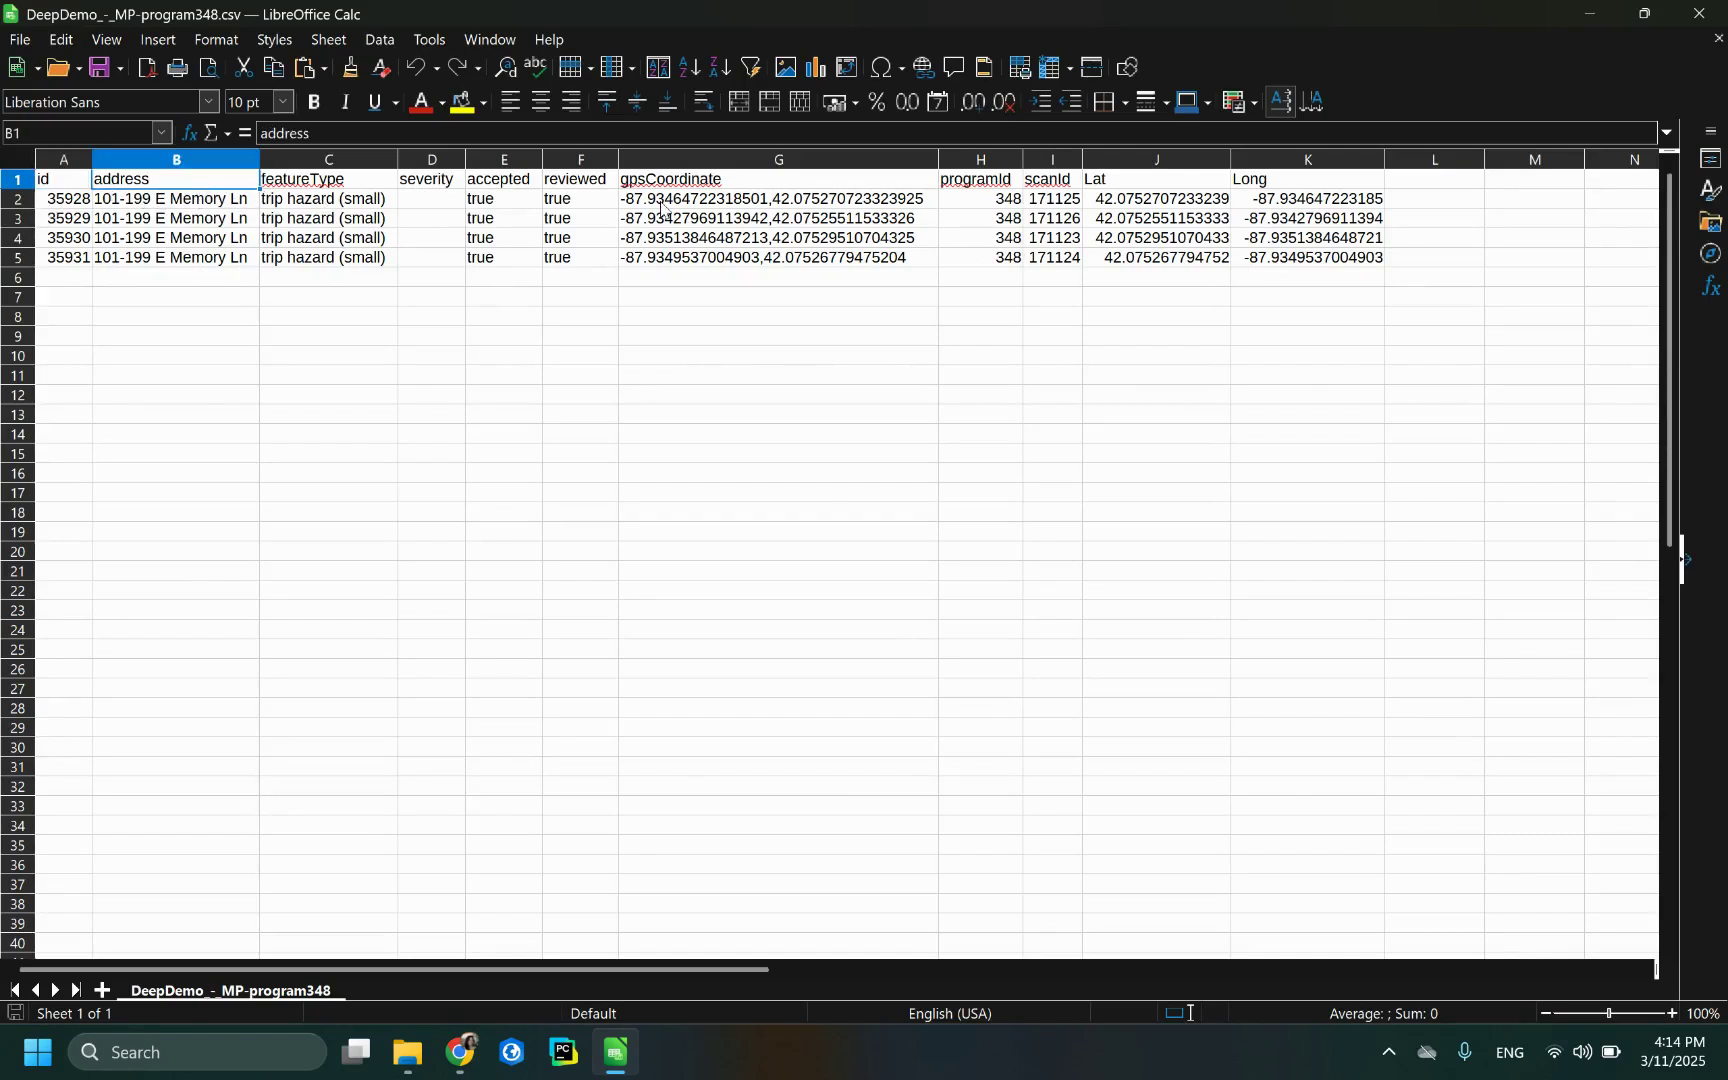
pyautogui.click(698, 188)
pyautogui.doubleClick(752, 181)
pyautogui.press('Return')
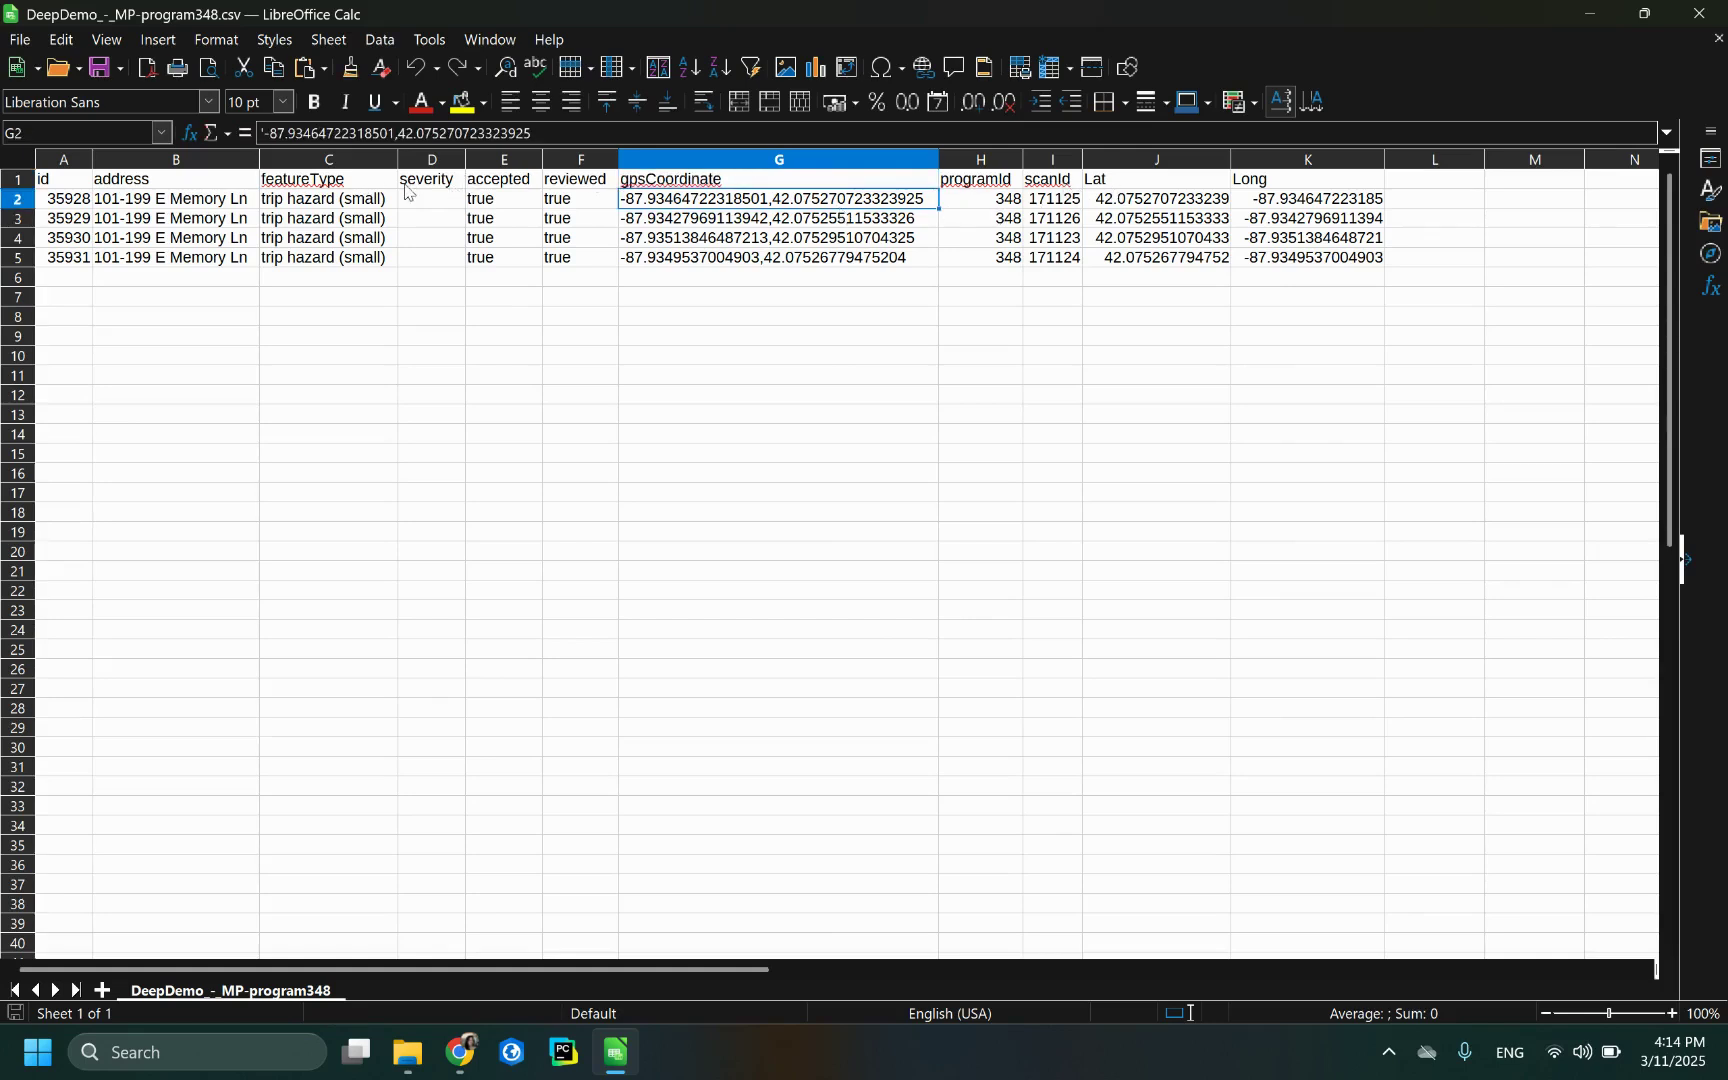
pyautogui.click(440, 185)
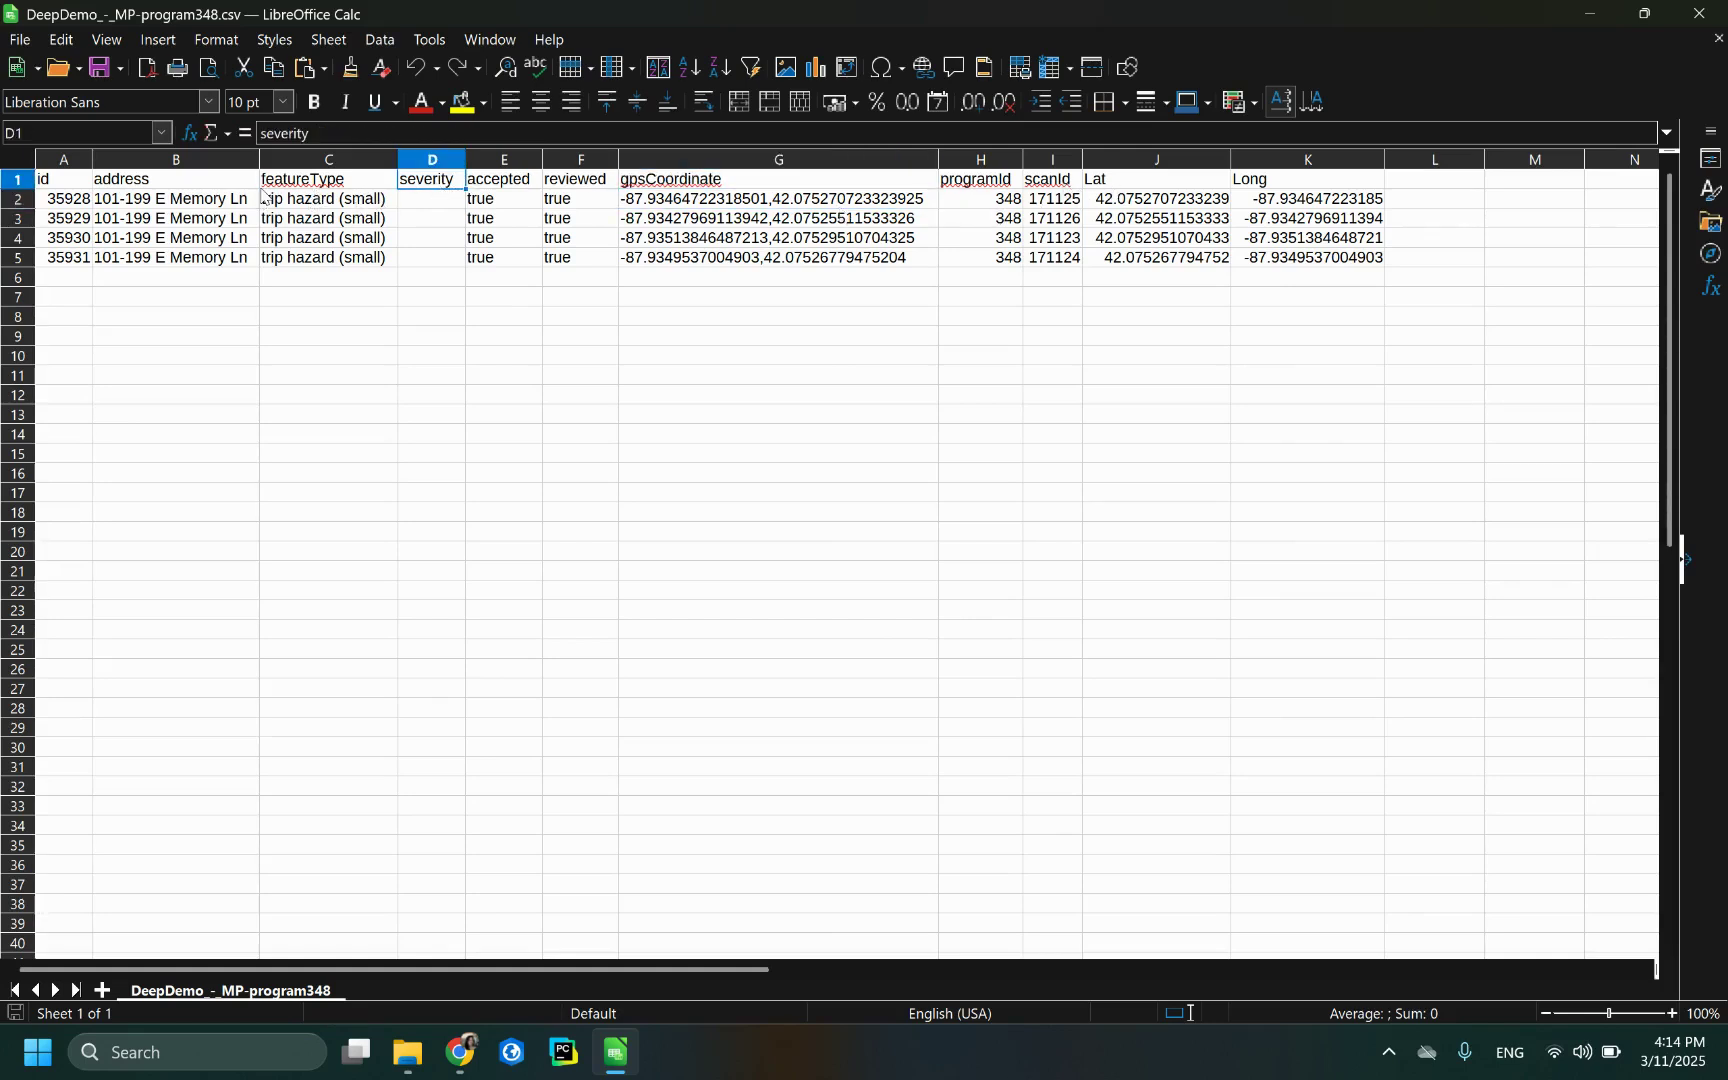
# Return to the DeepWalk home dashboard and show the saved E Memory Ln region with its sidewalks on the map.
pyautogui.click(1591, 14)
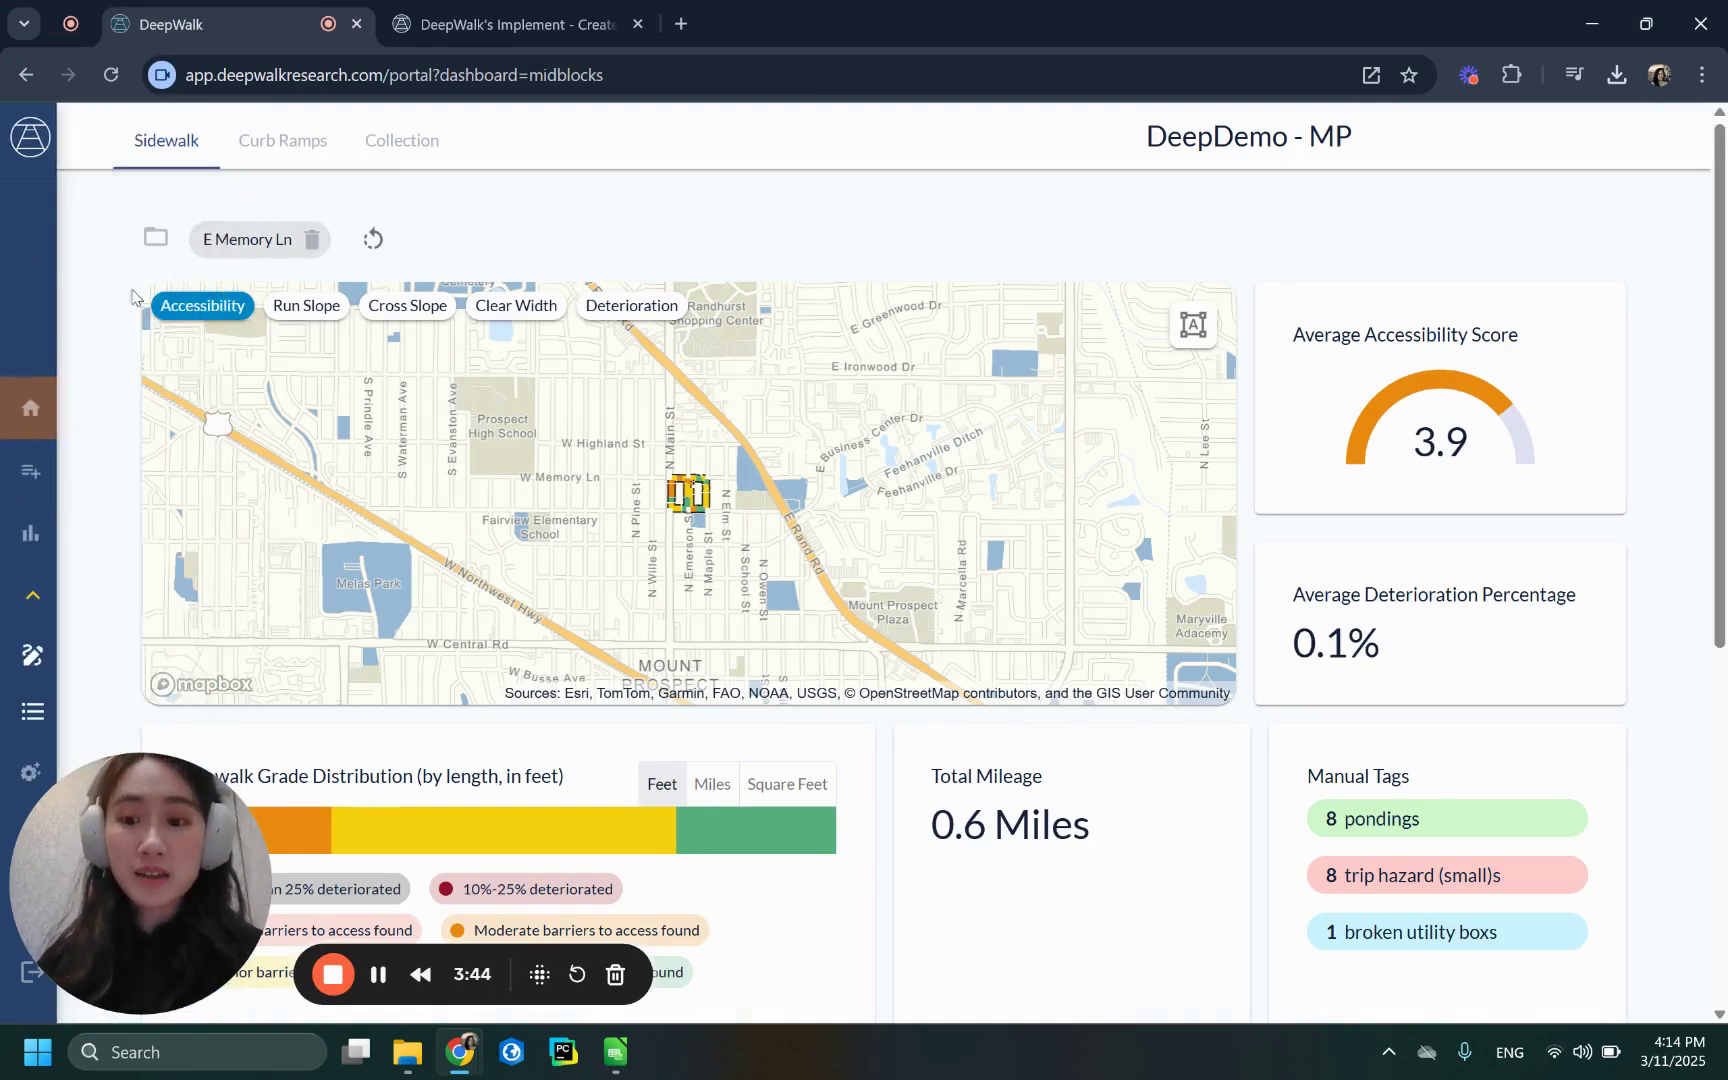
pyautogui.moveTo(31, 420)
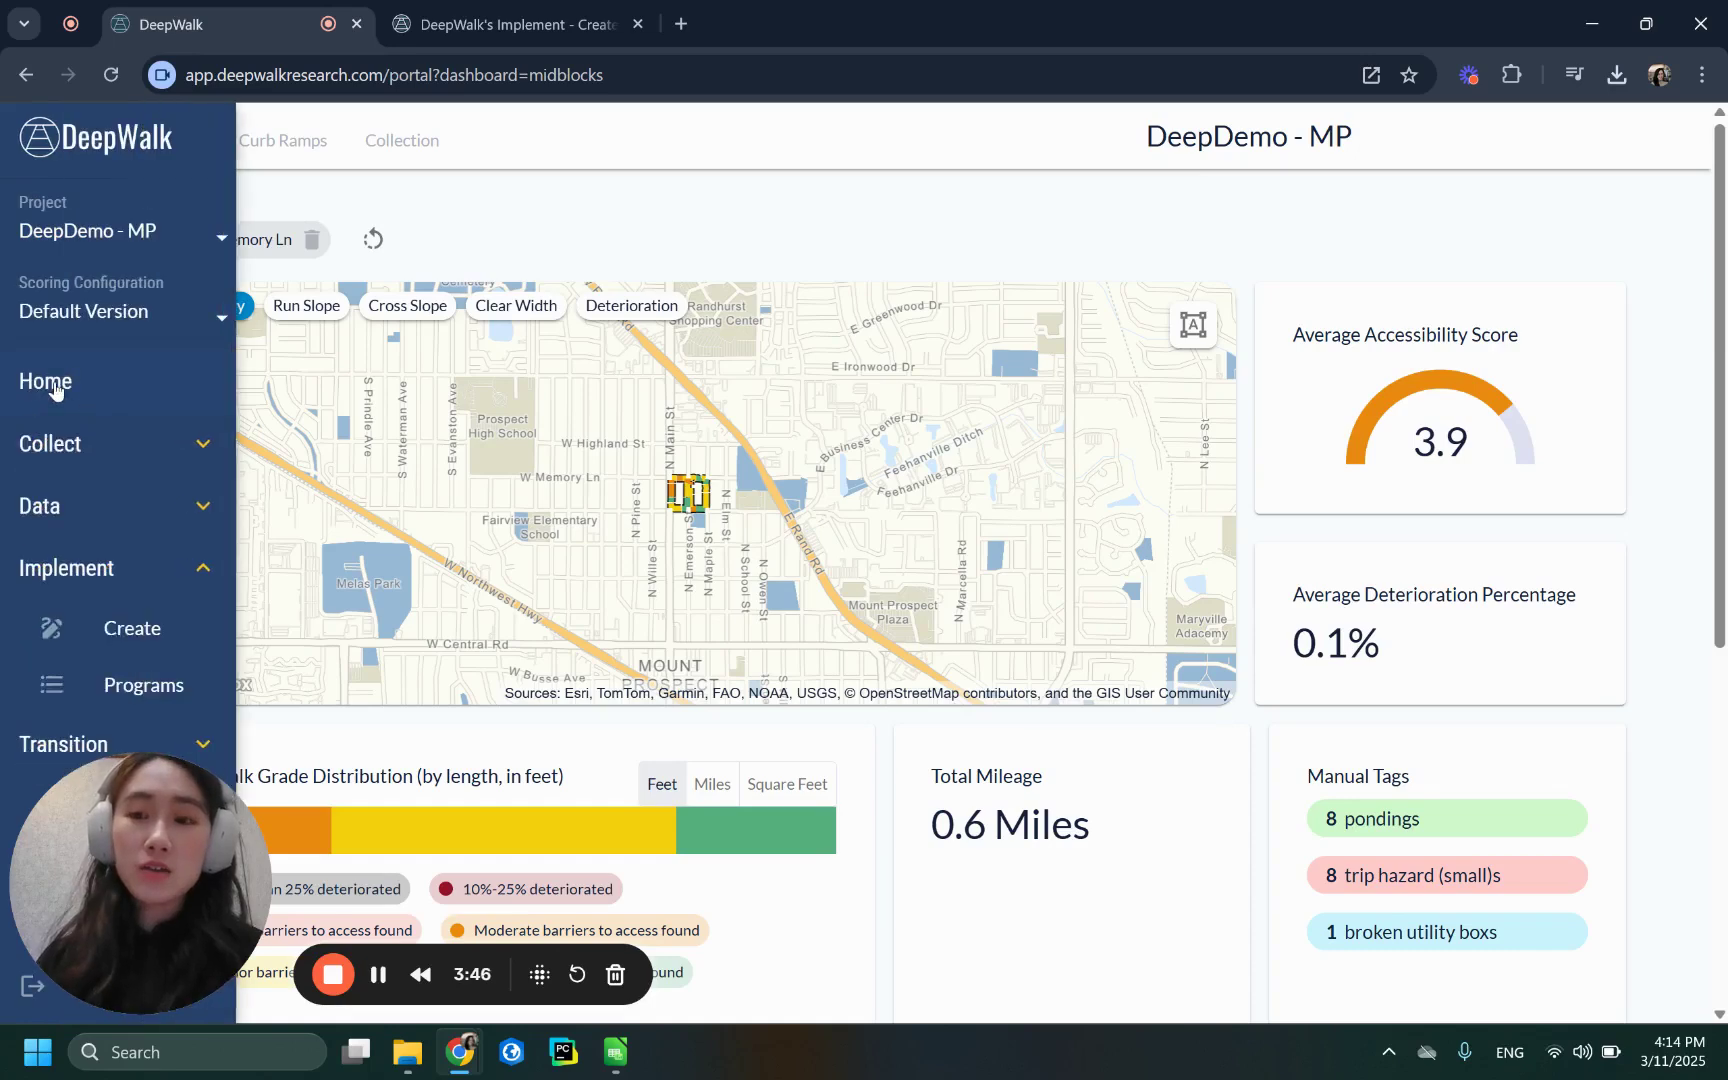
pyautogui.click(249, 245)
pyautogui.scroll(5, 715, 545)
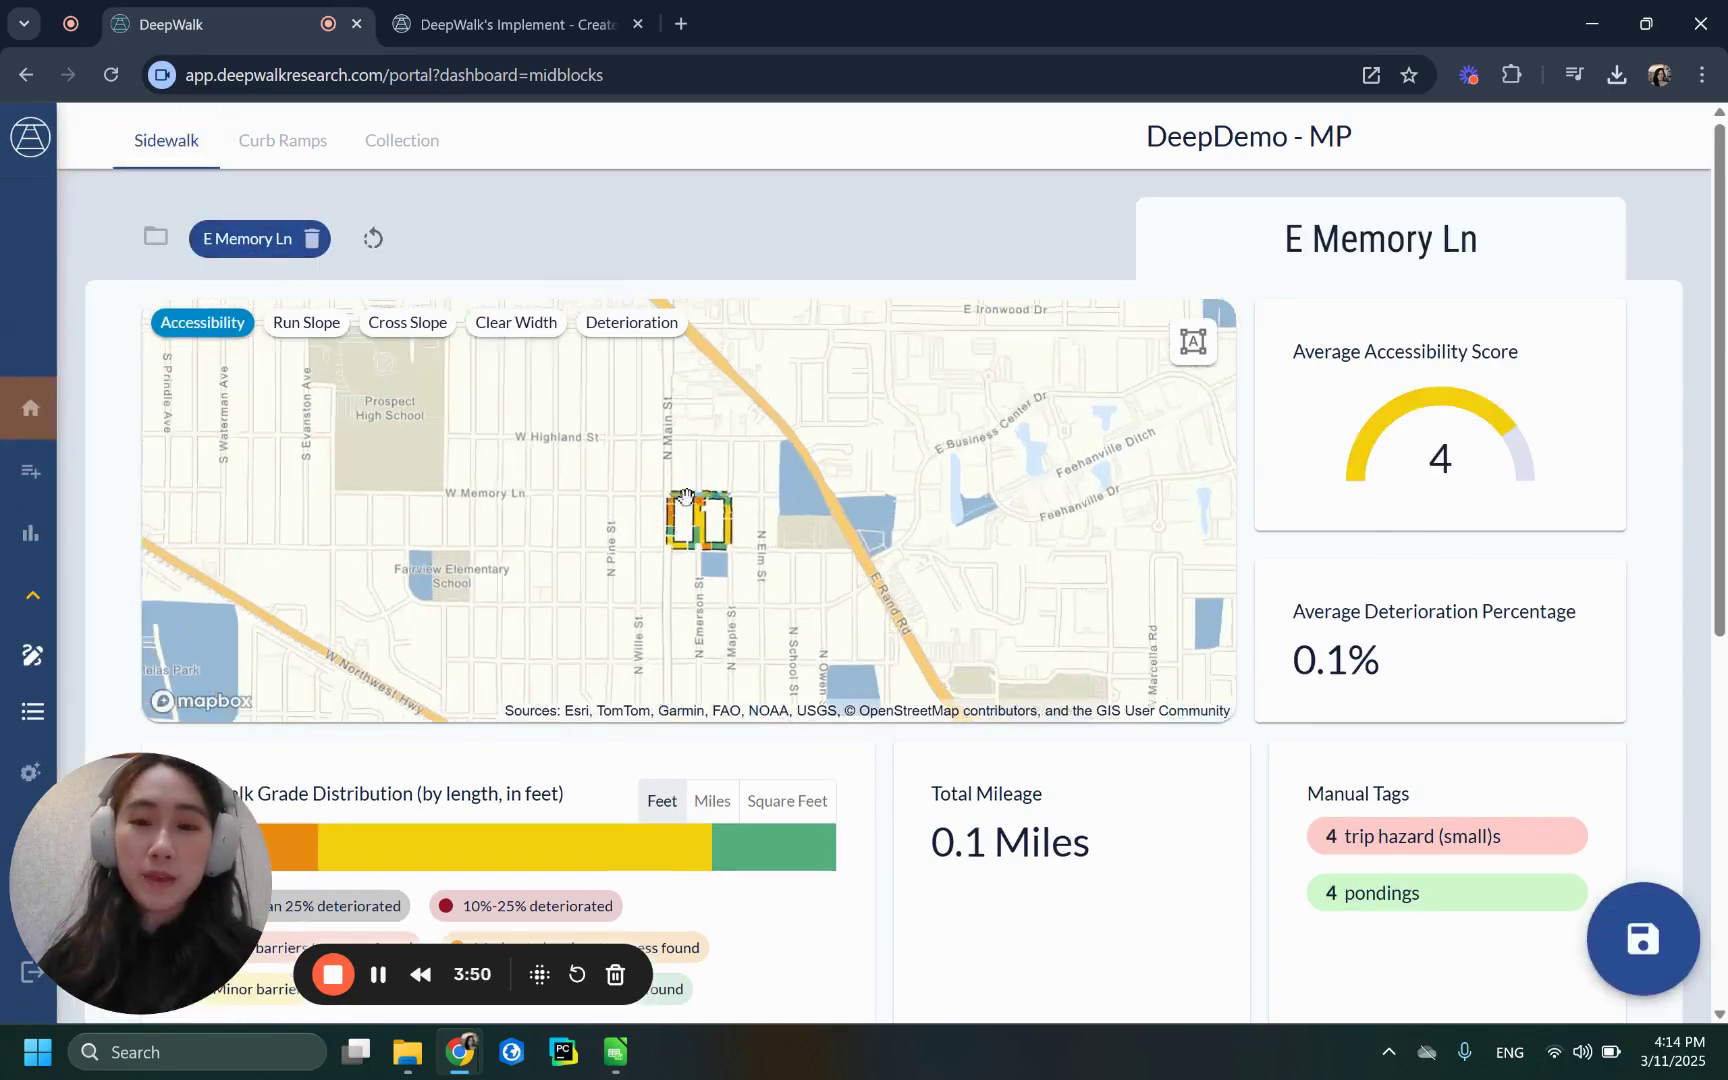
pyautogui.scroll(4, 700, 505)
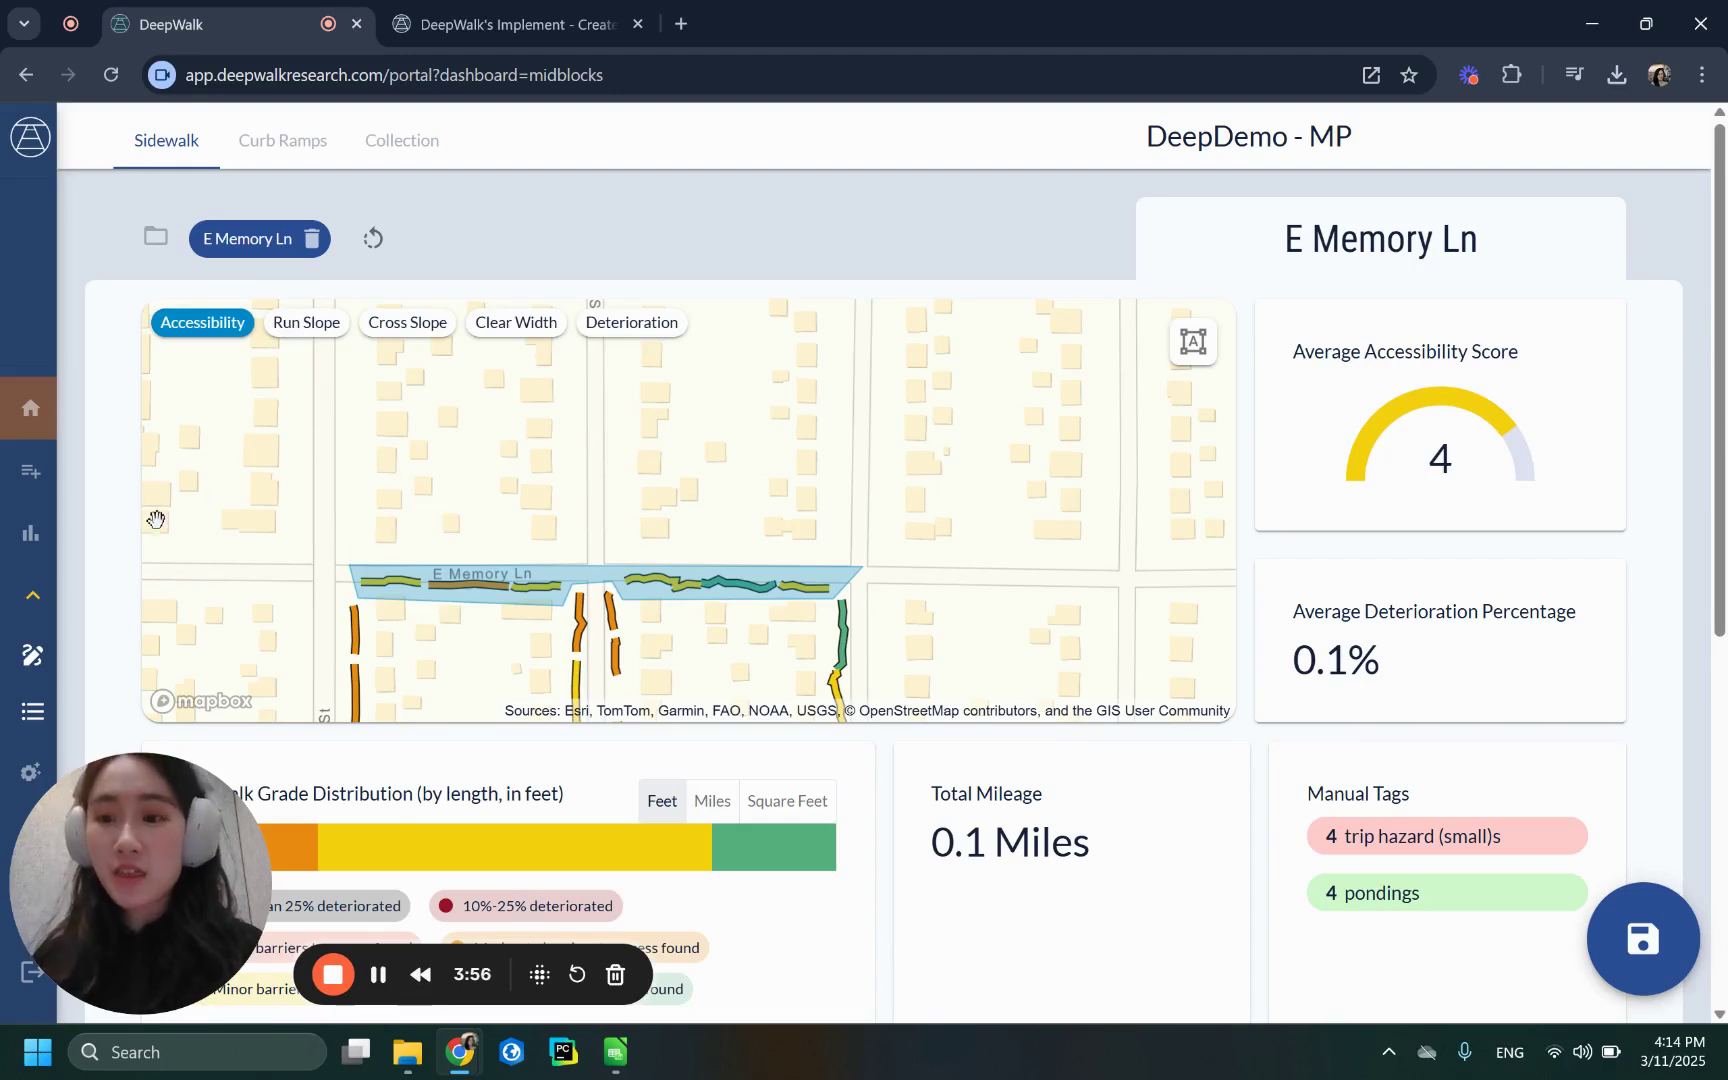
# Start creating a new Hazard Removal program and import the saved region E Memory Ln to select its features.
pyautogui.moveTo(33, 711)
pyautogui.click(130, 628)
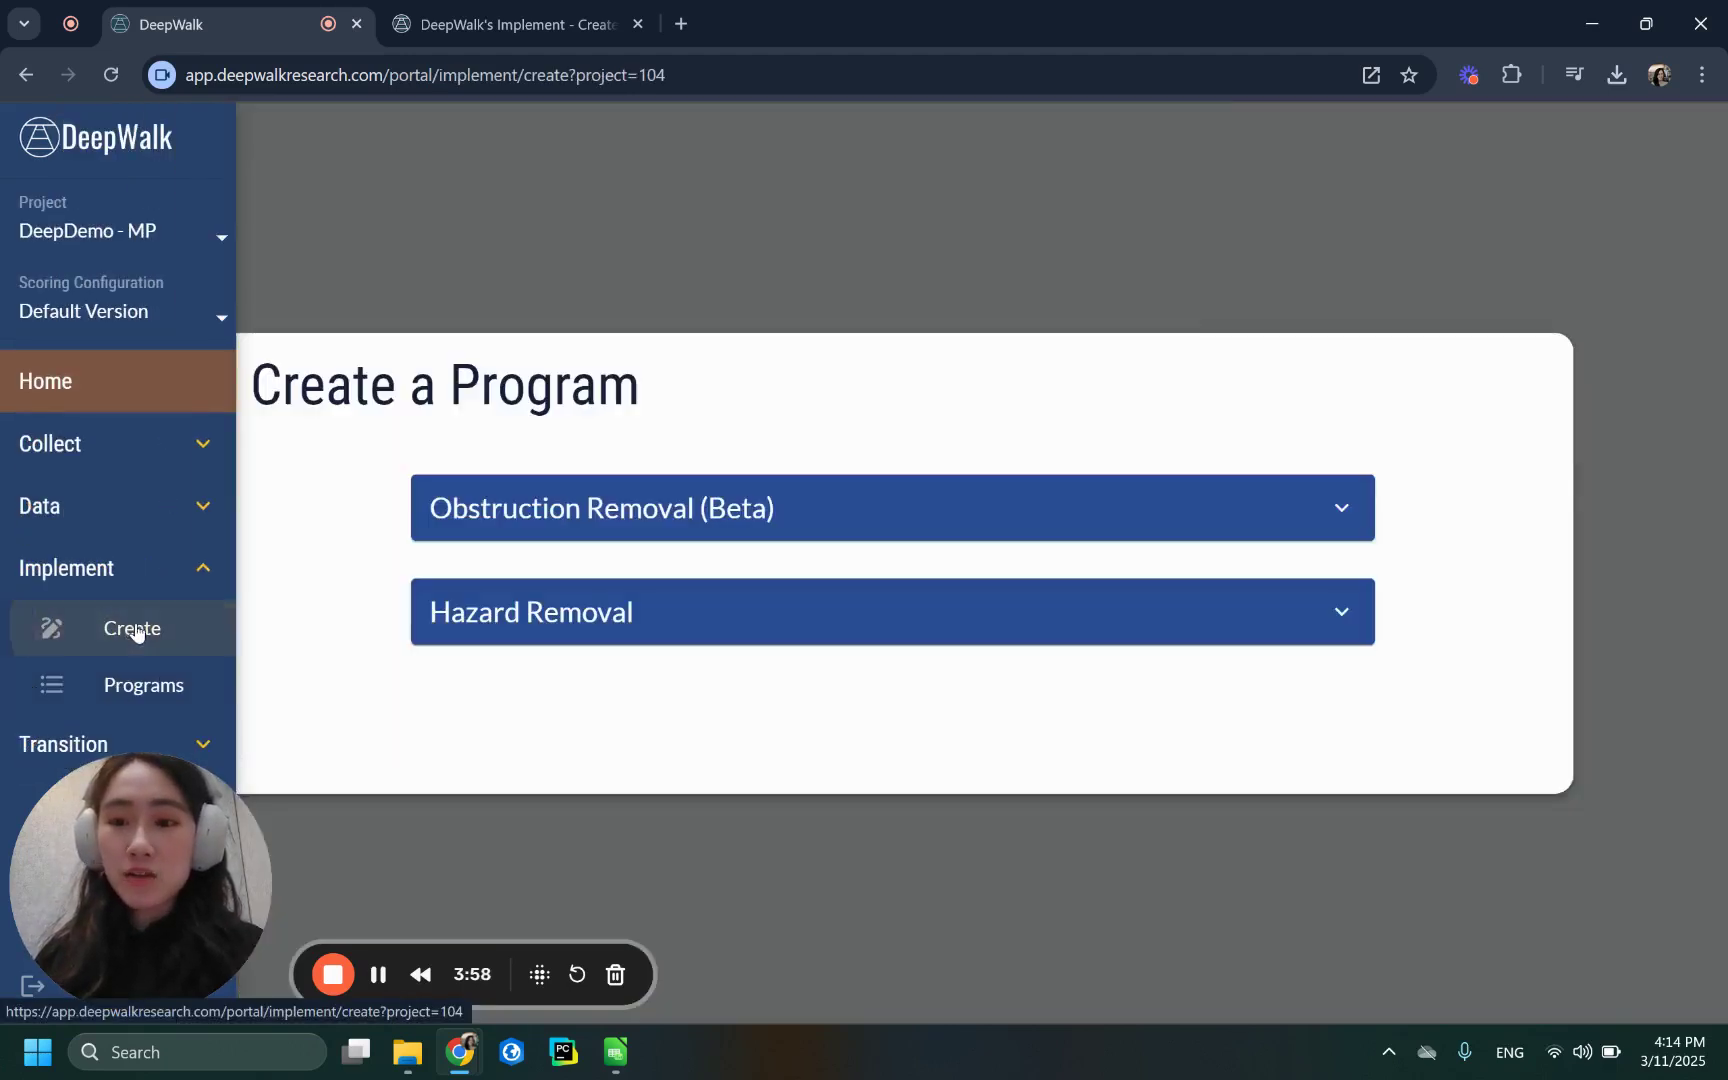
pyautogui.click(556, 630)
pyautogui.click(1290, 768)
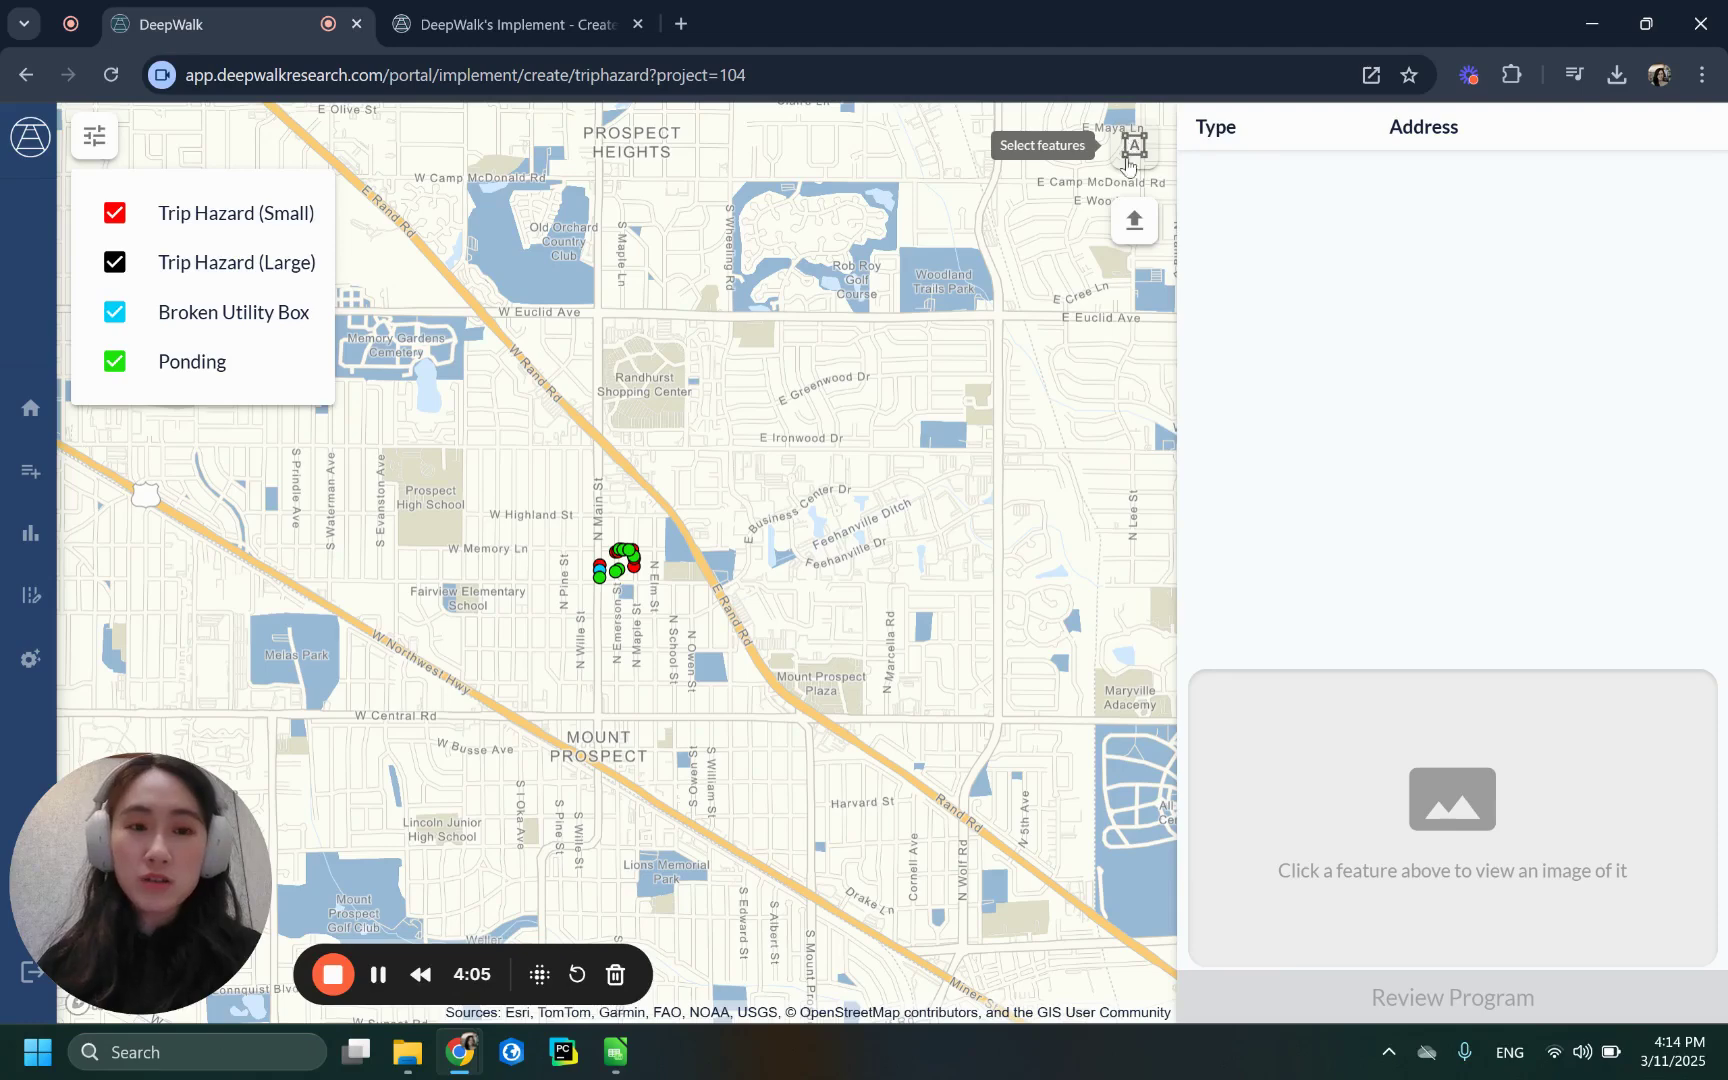
pyautogui.click(1134, 221)
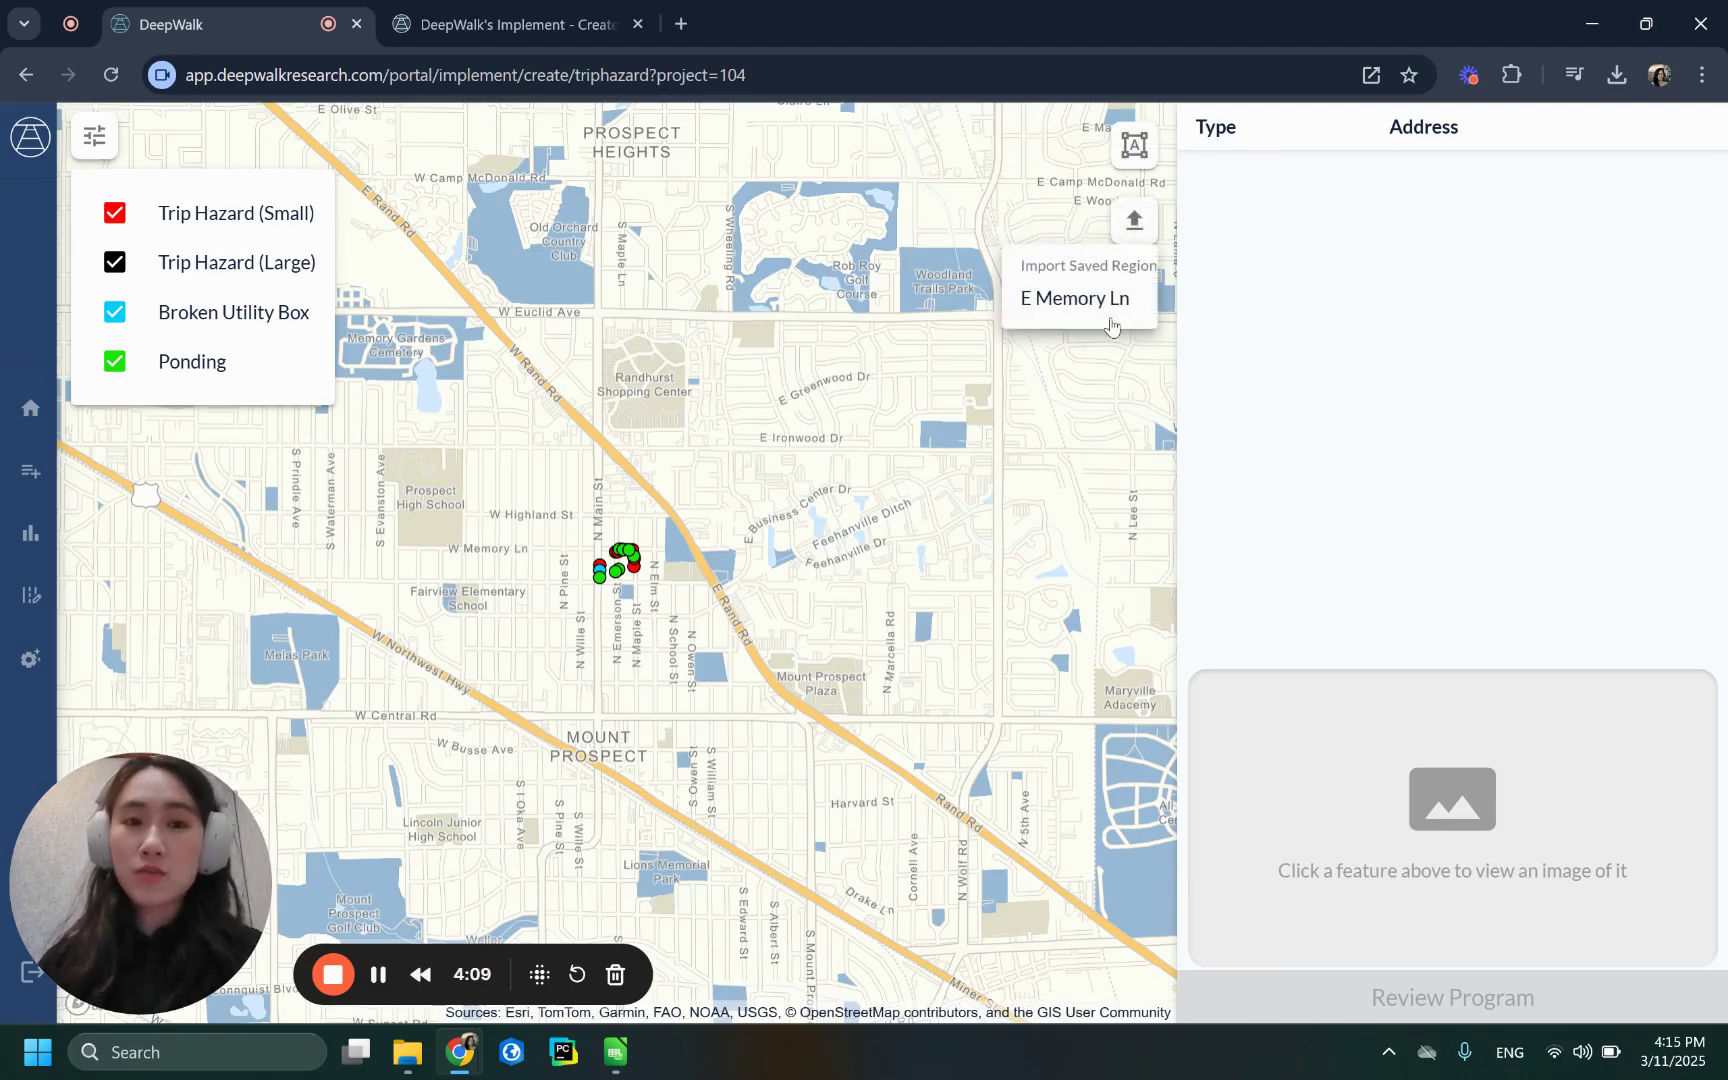
pyautogui.click(1085, 297)
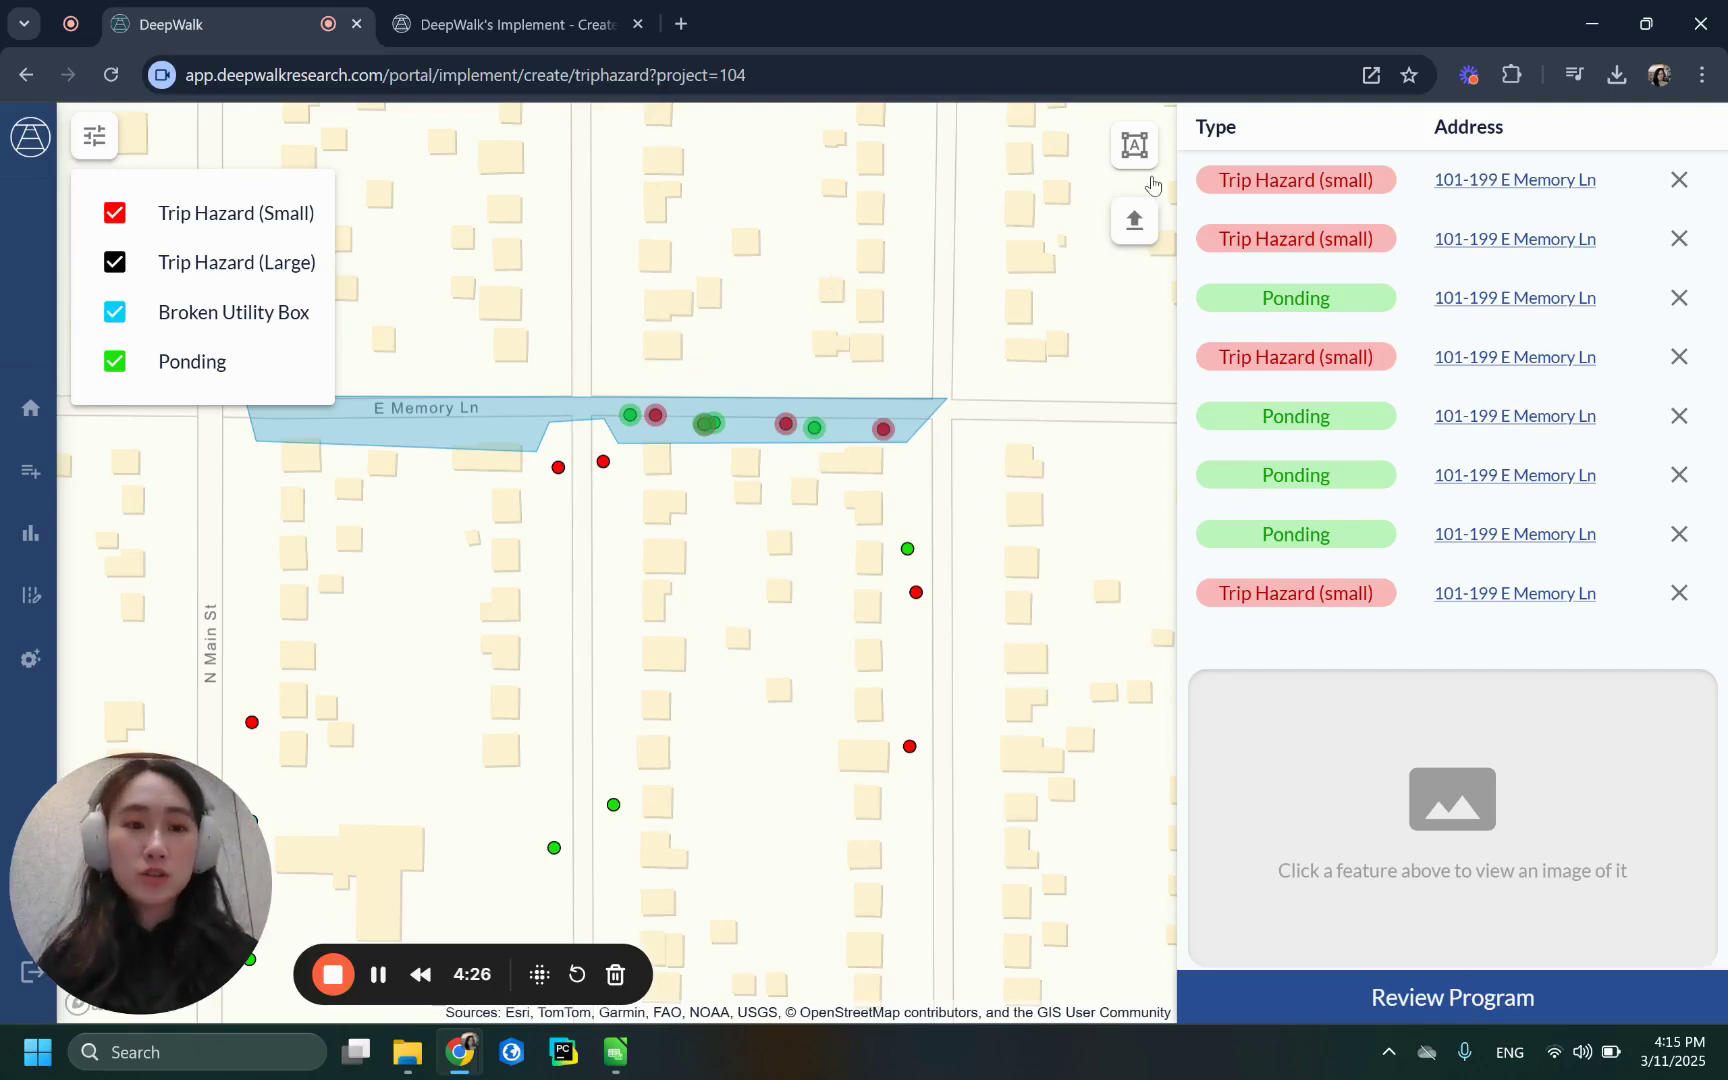
# Check the photos of the first four features in the imported region, and view the program naming dialog without submitting it.
pyautogui.click(1412, 184)
pyautogui.click(1423, 242)
pyautogui.click(1424, 302)
pyautogui.click(1410, 358)
pyautogui.click(1385, 996)
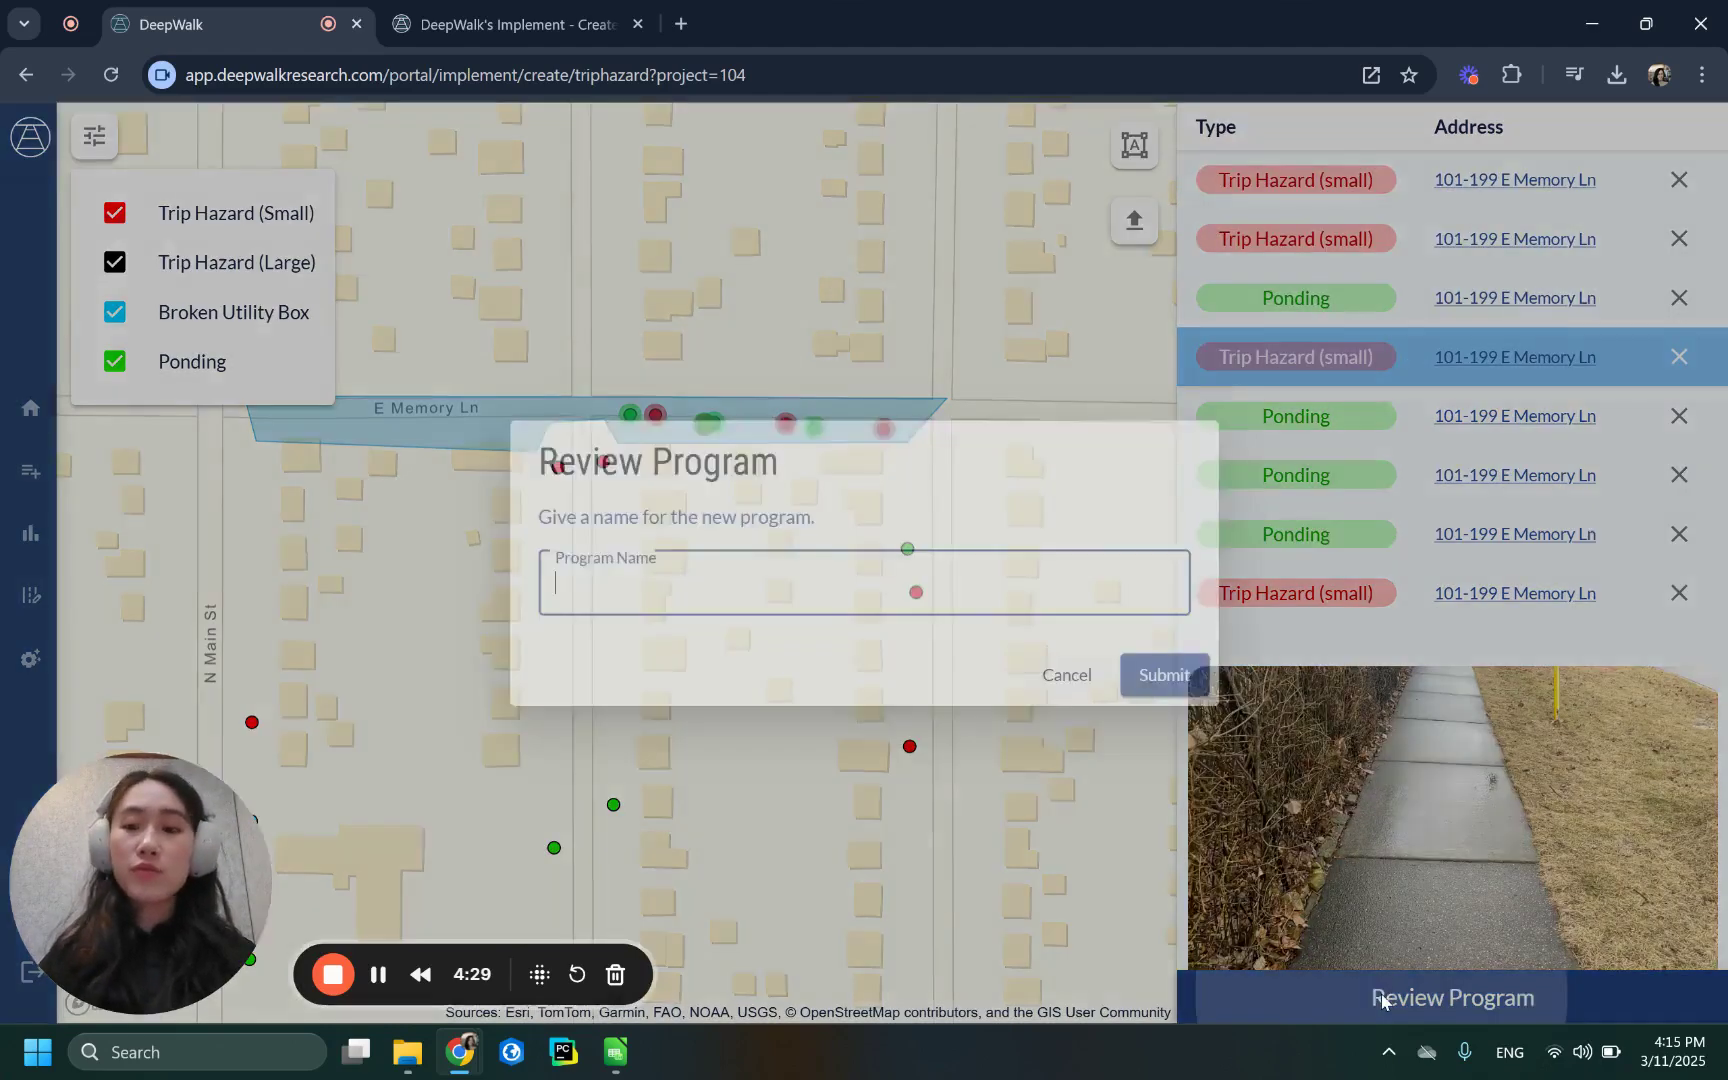
pyautogui.click(1092, 676)
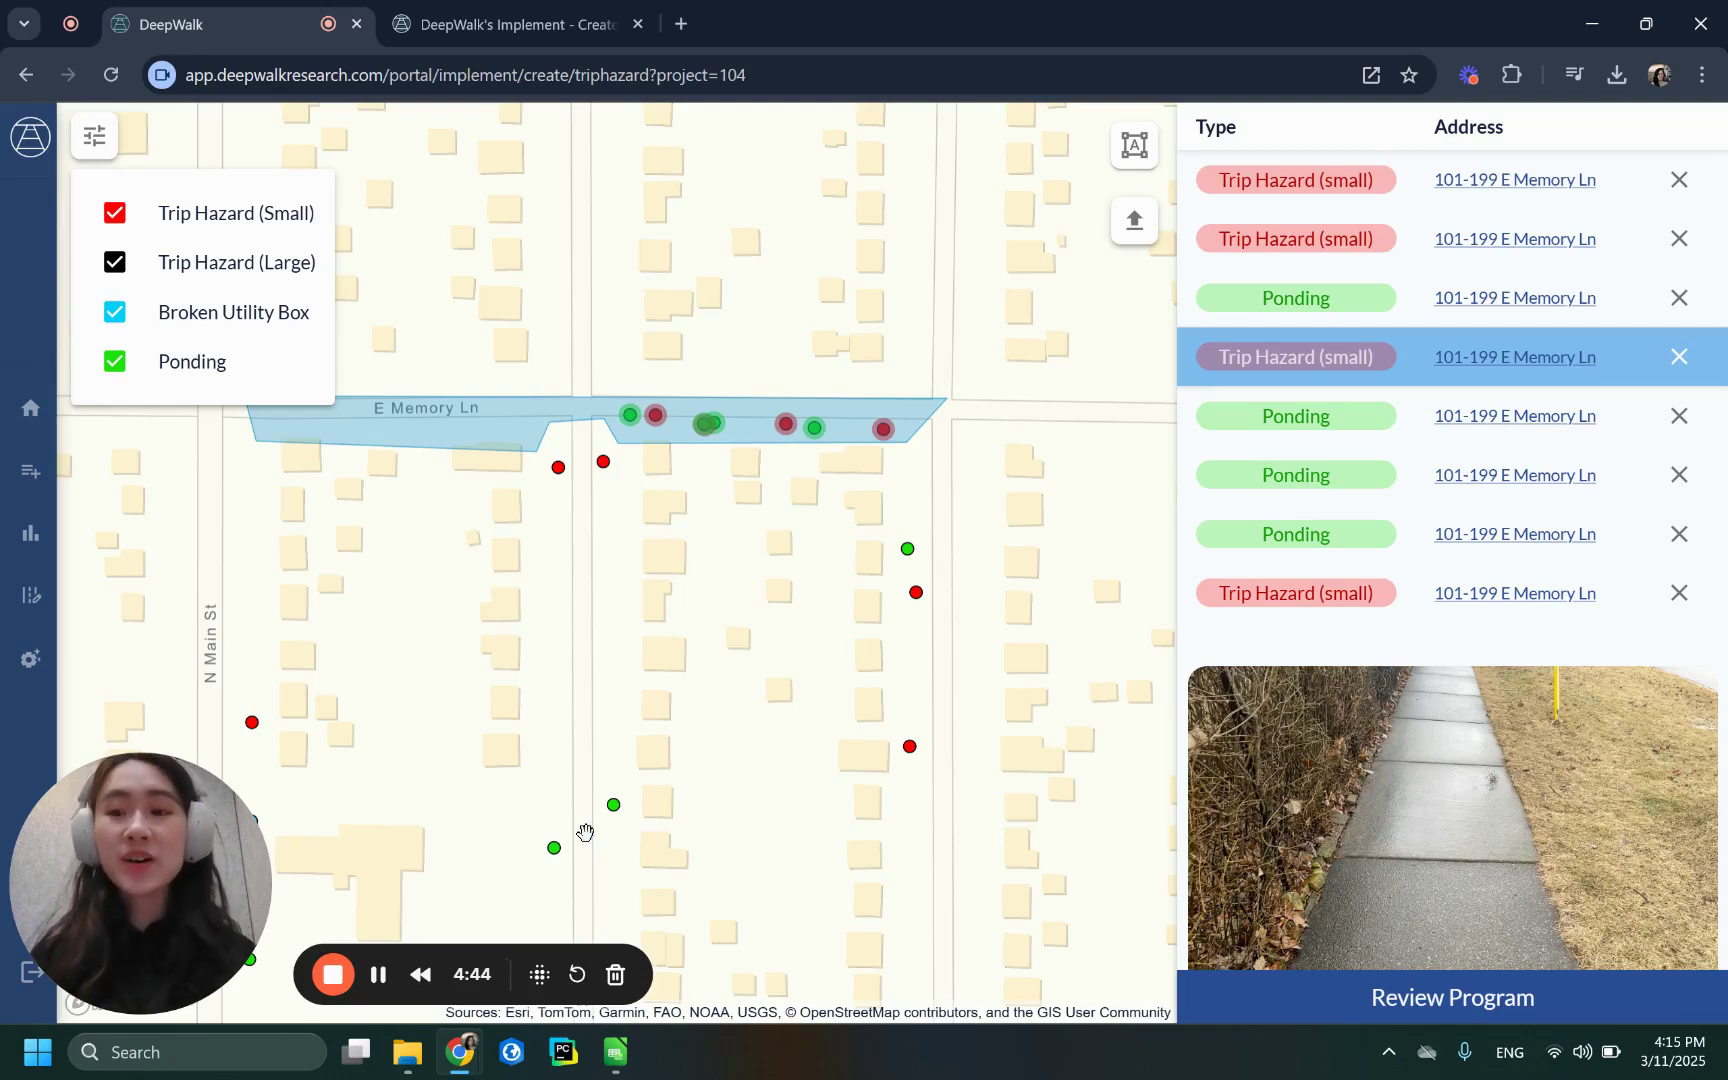
pyautogui.moveTo(72, 479)
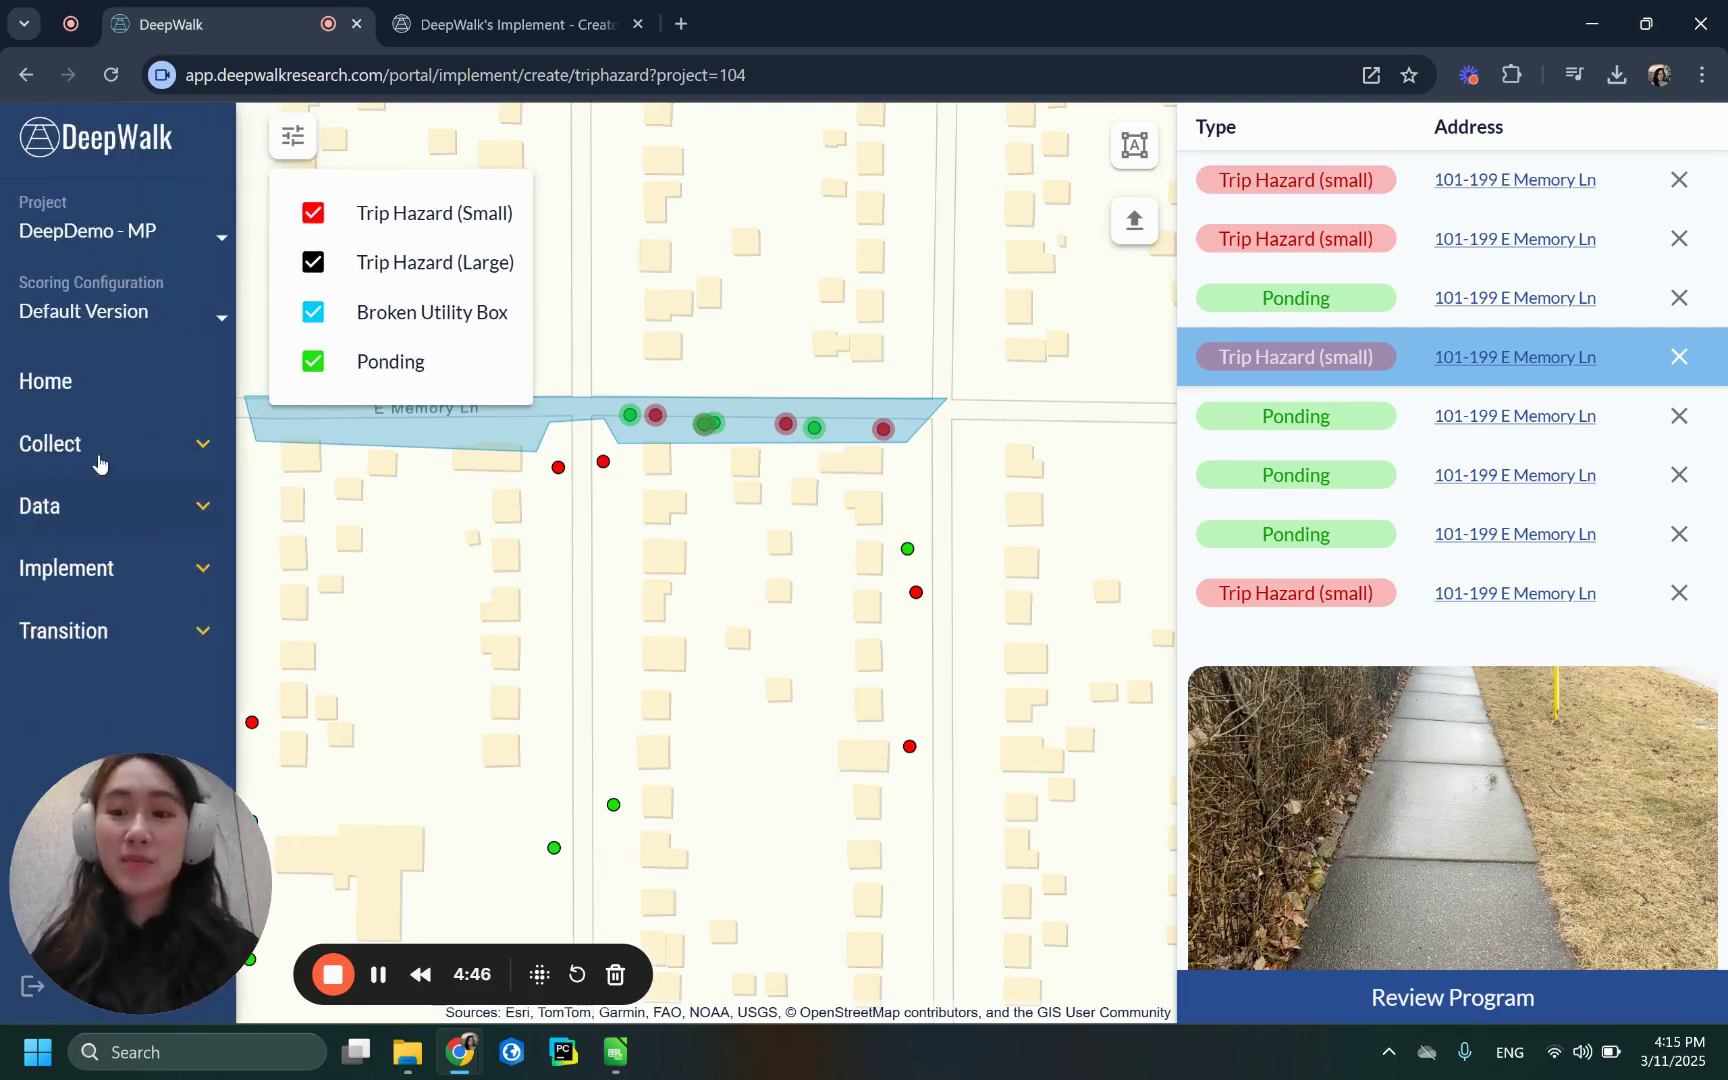